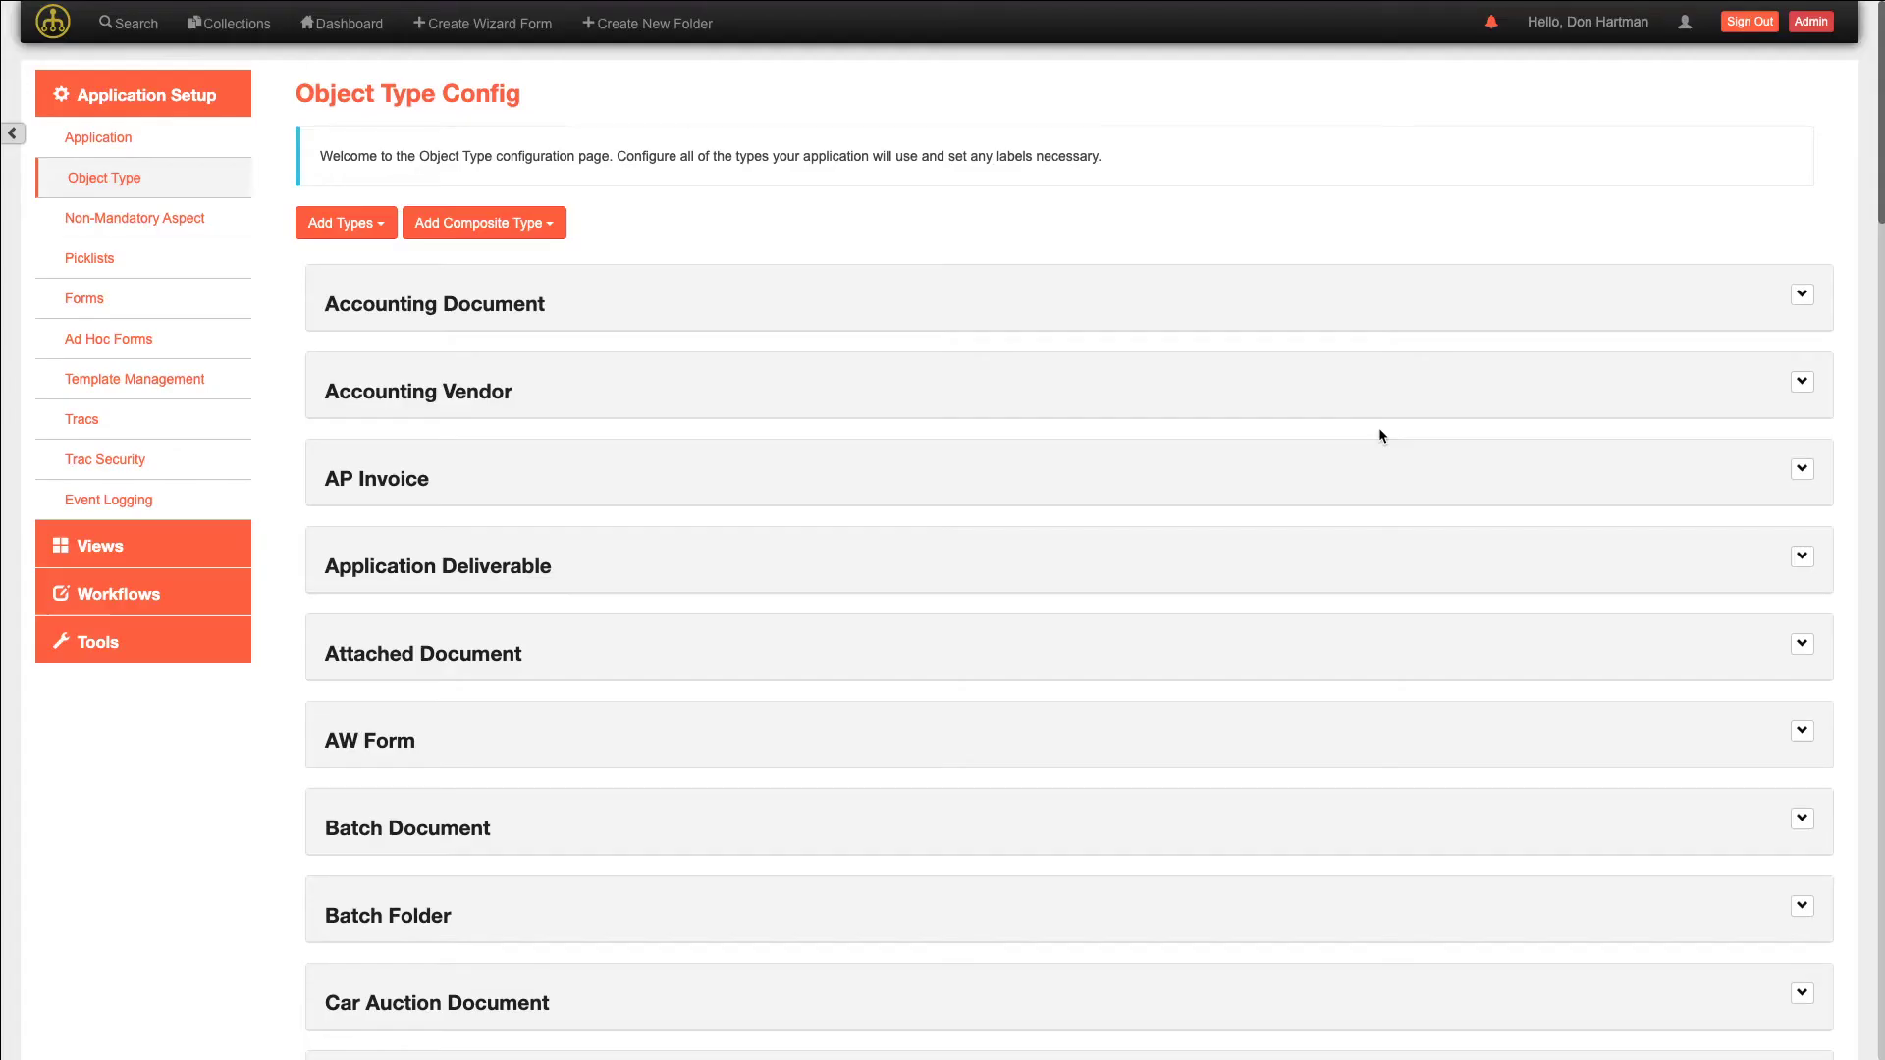
# Enable indexing for the Claim Document object type and save the config to the server
pyautogui.scroll(-5, 1093, 574)
pyautogui.scroll(-3, 1092, 578)
pyautogui.click(1033, 670)
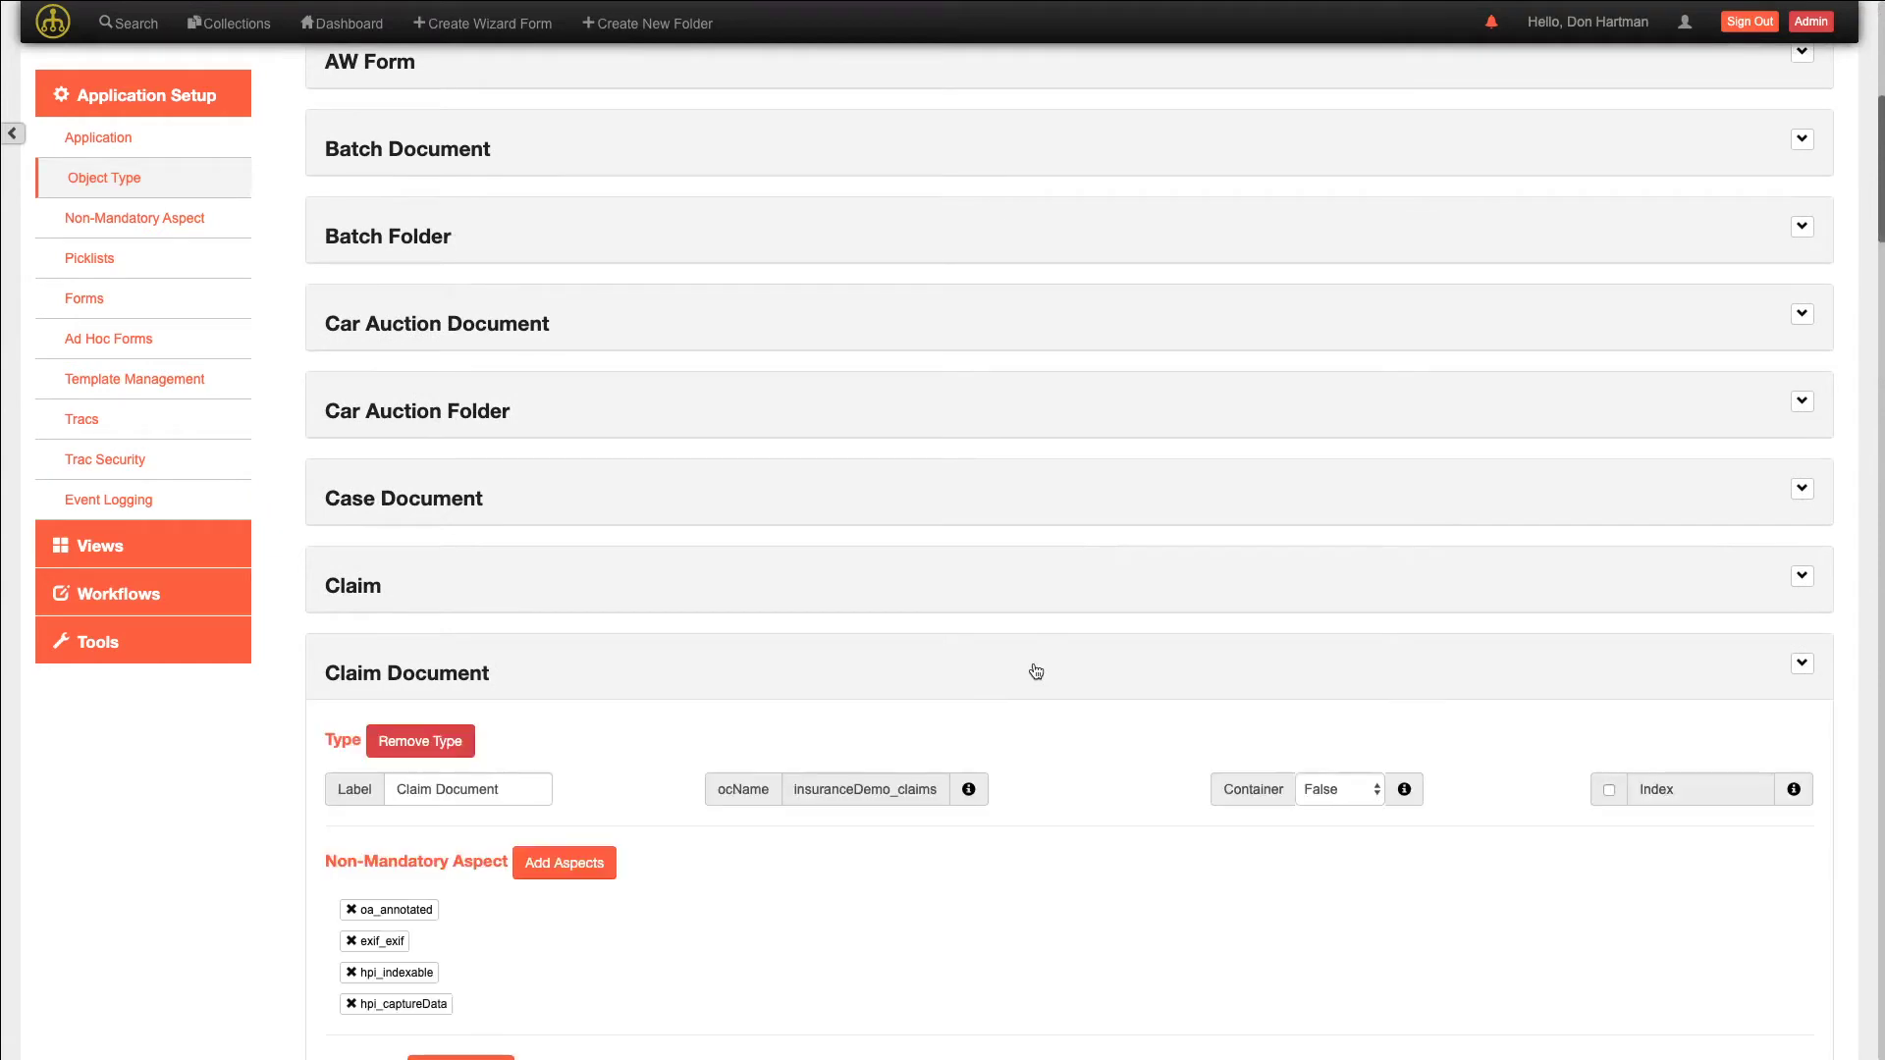
pyautogui.scroll(-3, 1252, 698)
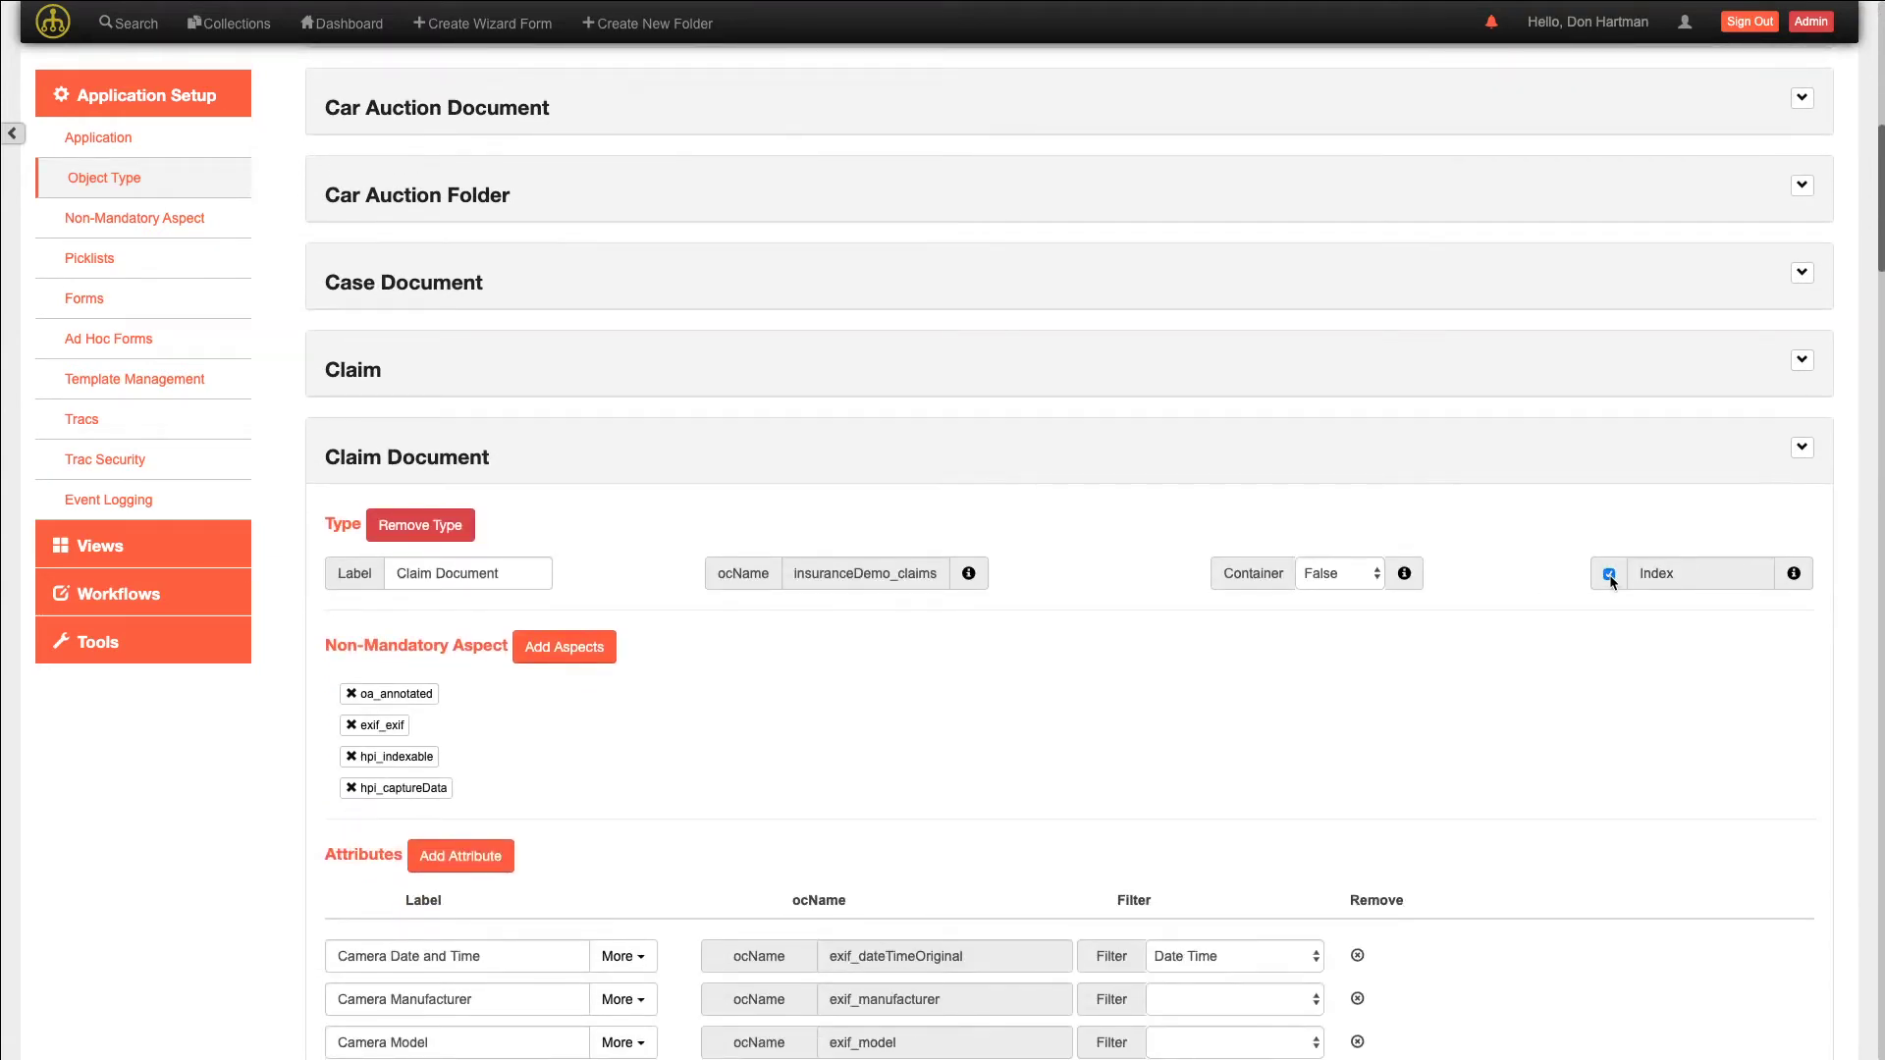
pyautogui.scroll(-20, 1331, 476)
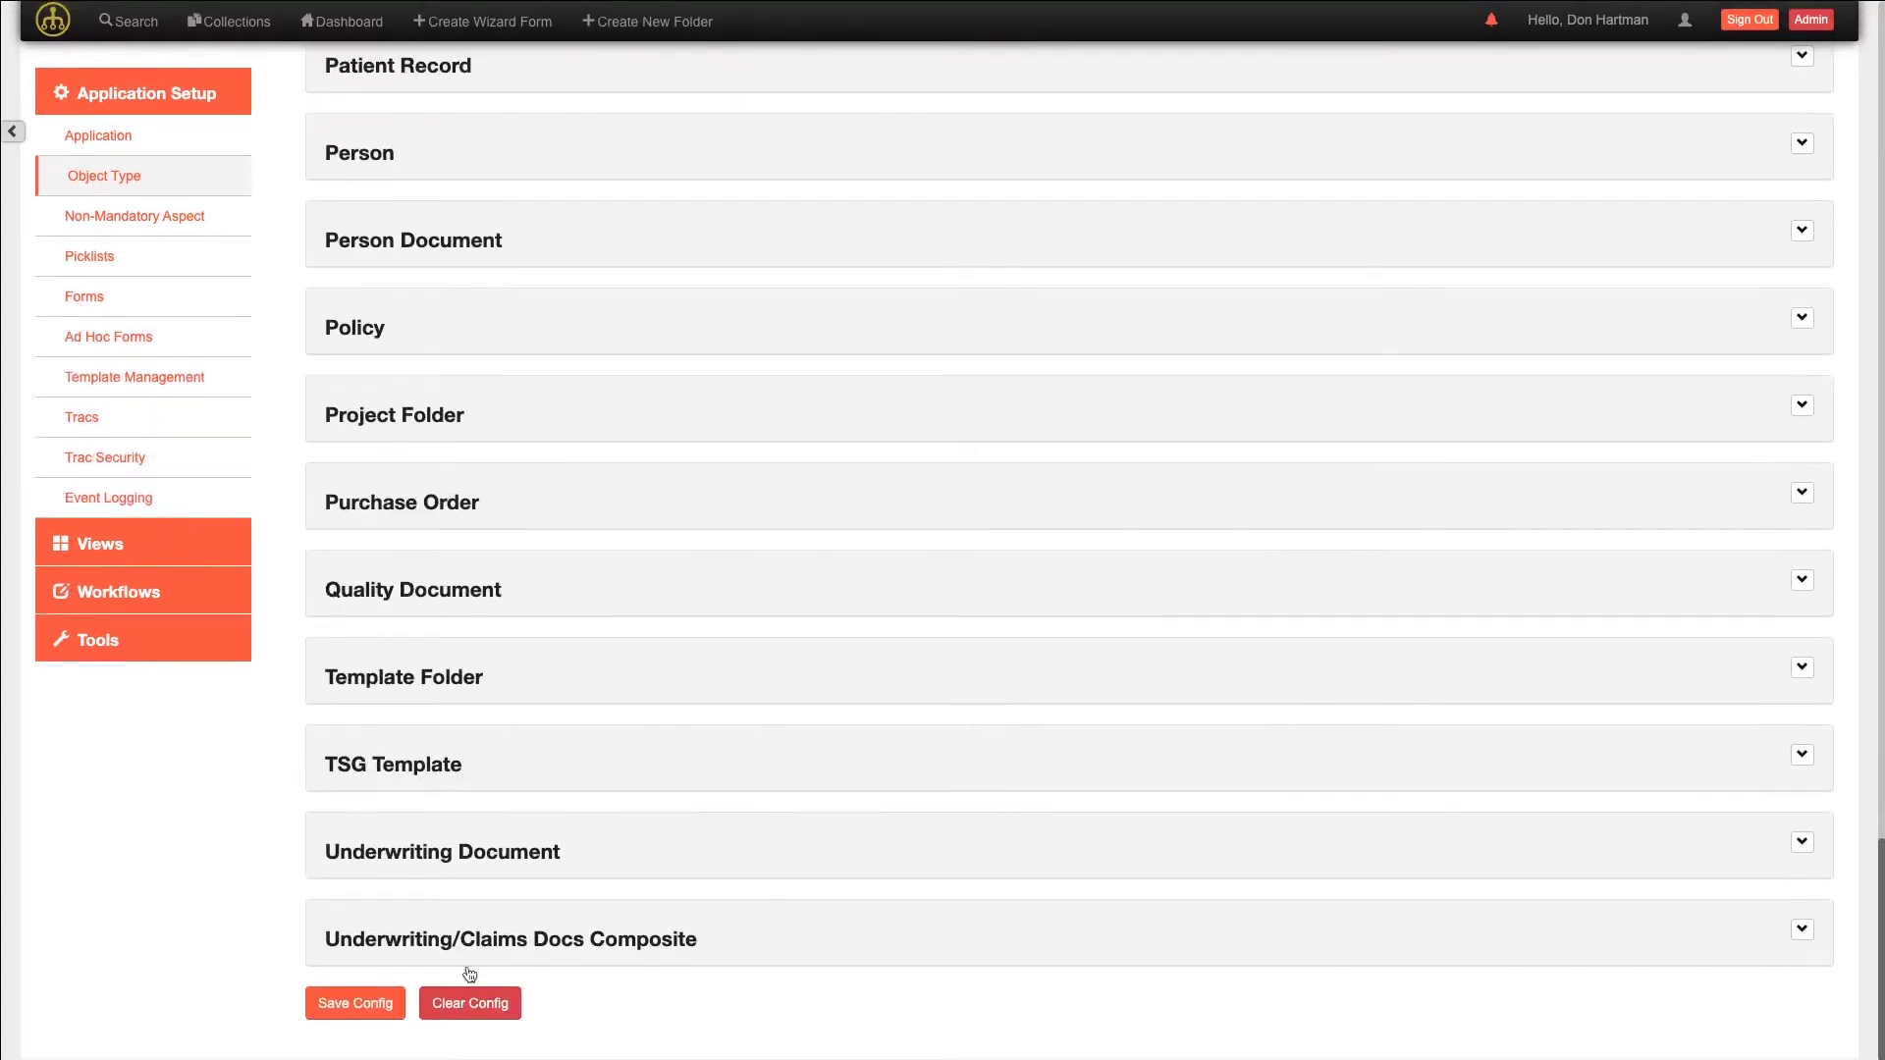
pyautogui.click(371, 1012)
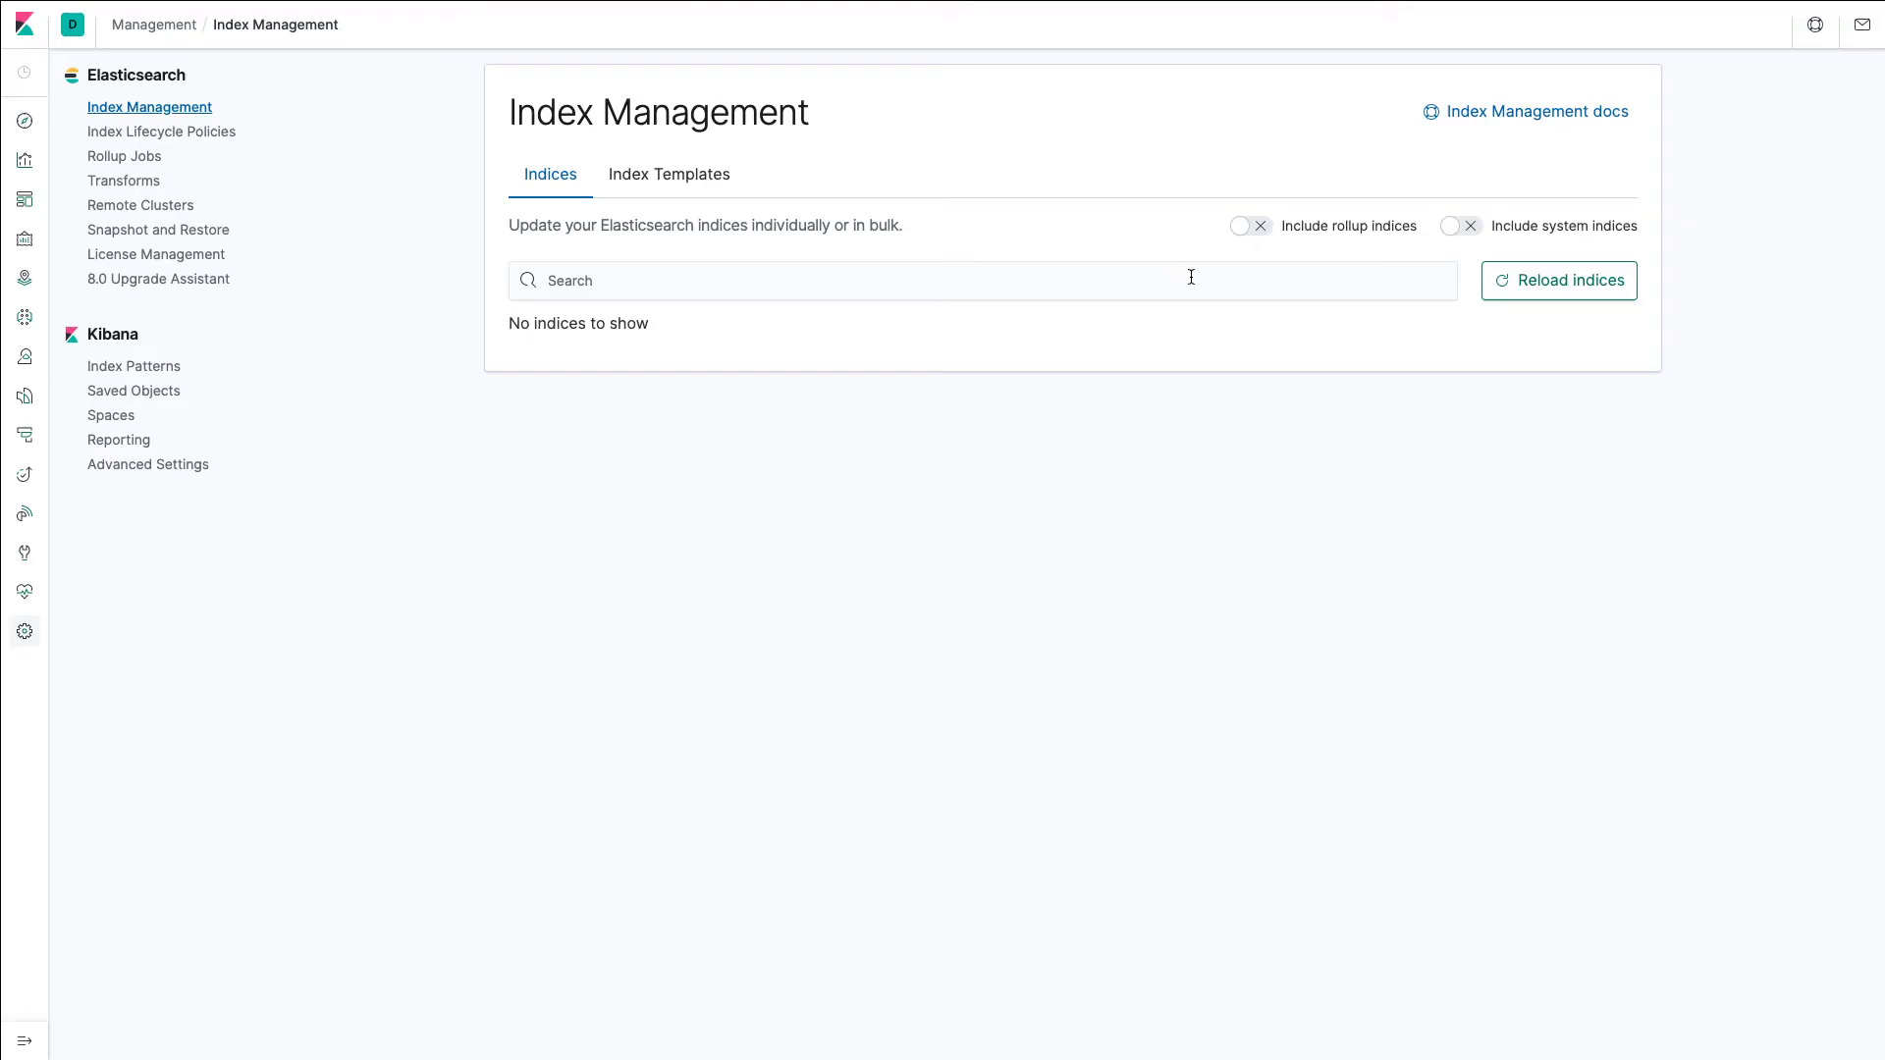
# Reload Kibana's indices so insurancedemo_claimsdocument appears with 0 docs
pyautogui.click(1522, 285)
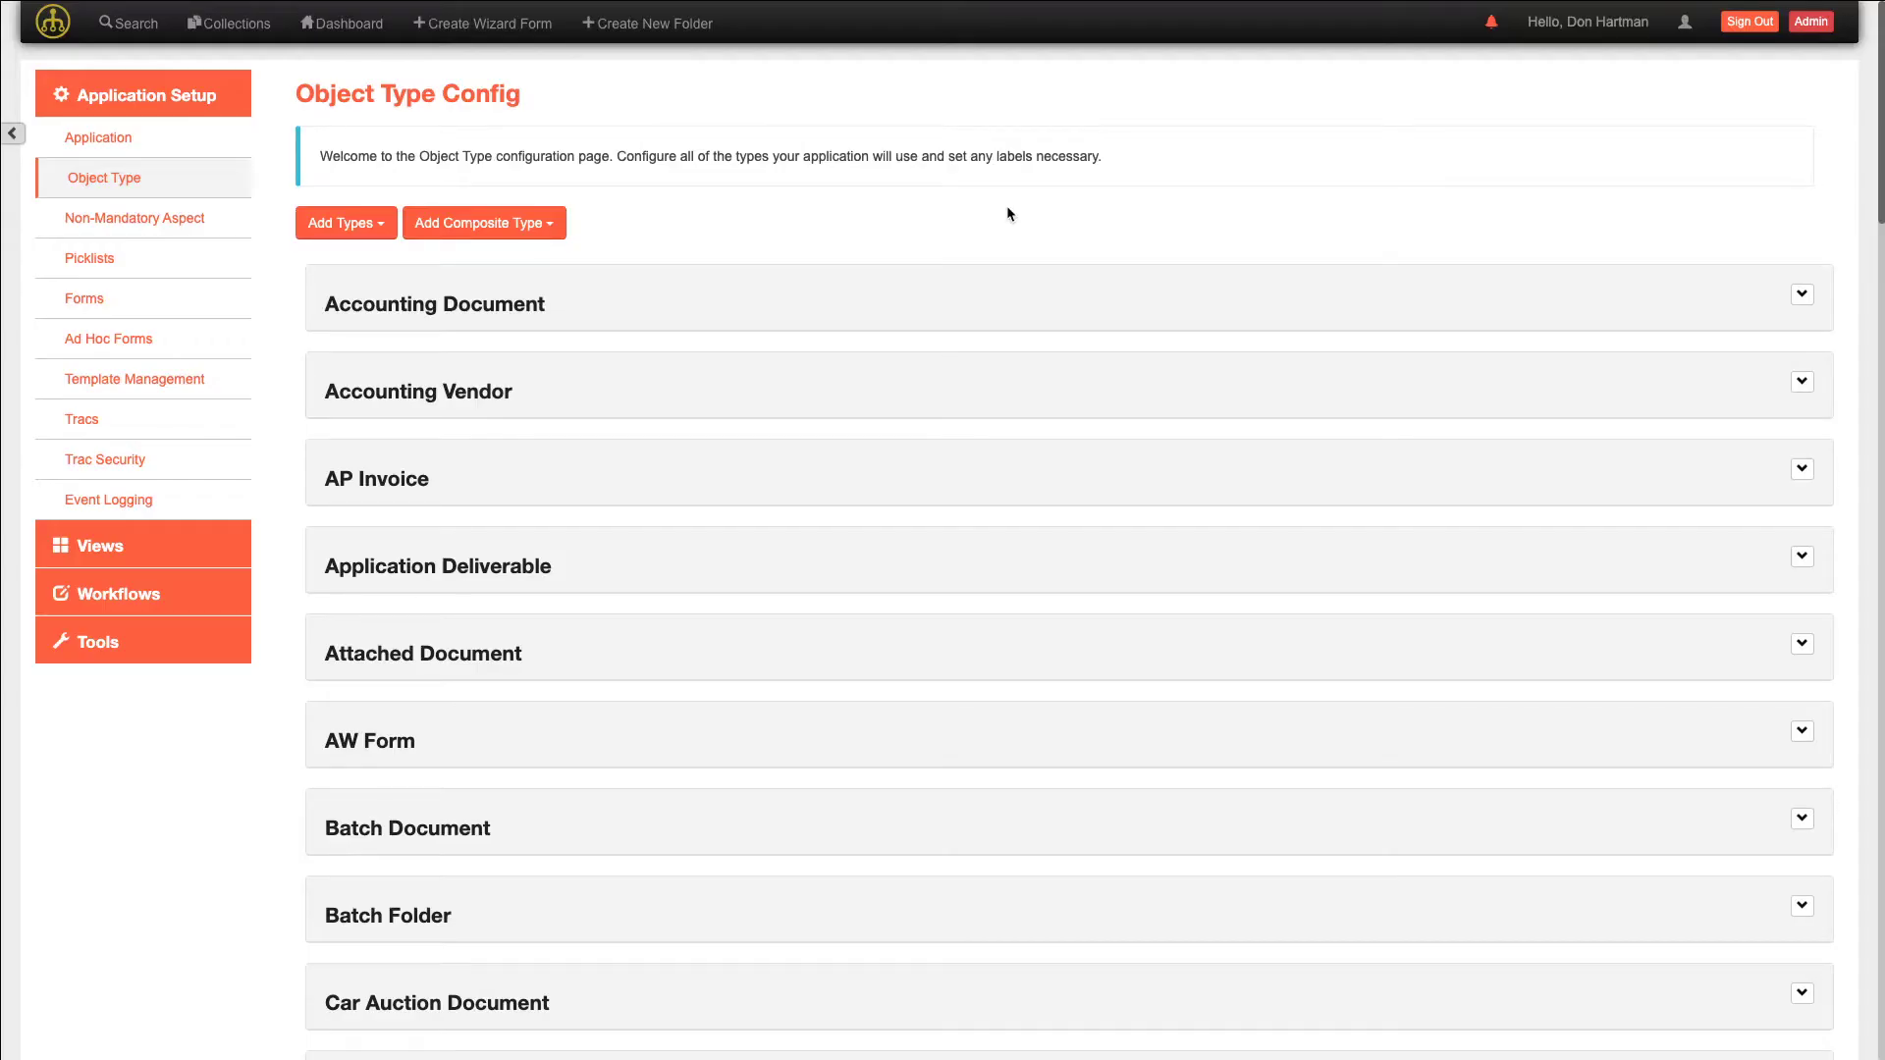
# Open the recent claim folder from the Dashboard and choose the loss report PDF to add
pyautogui.click(356, 25)
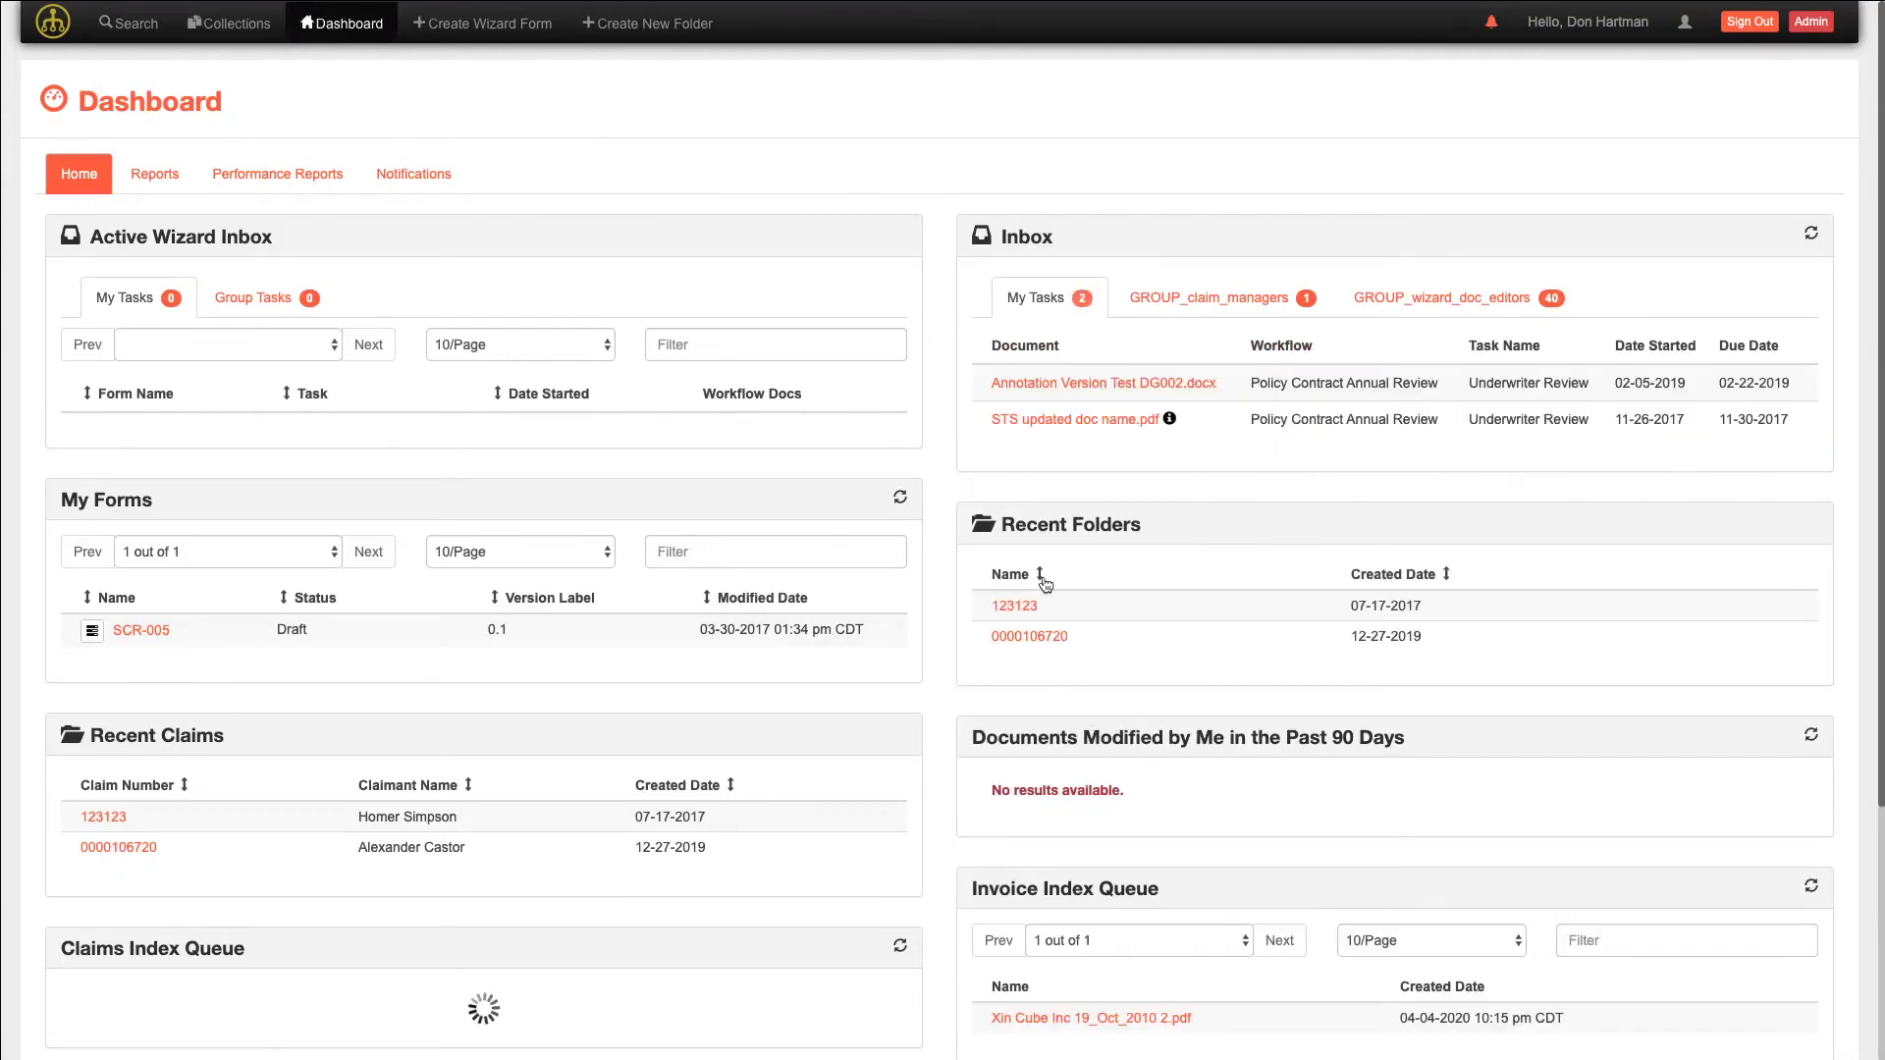
pyautogui.click(1021, 607)
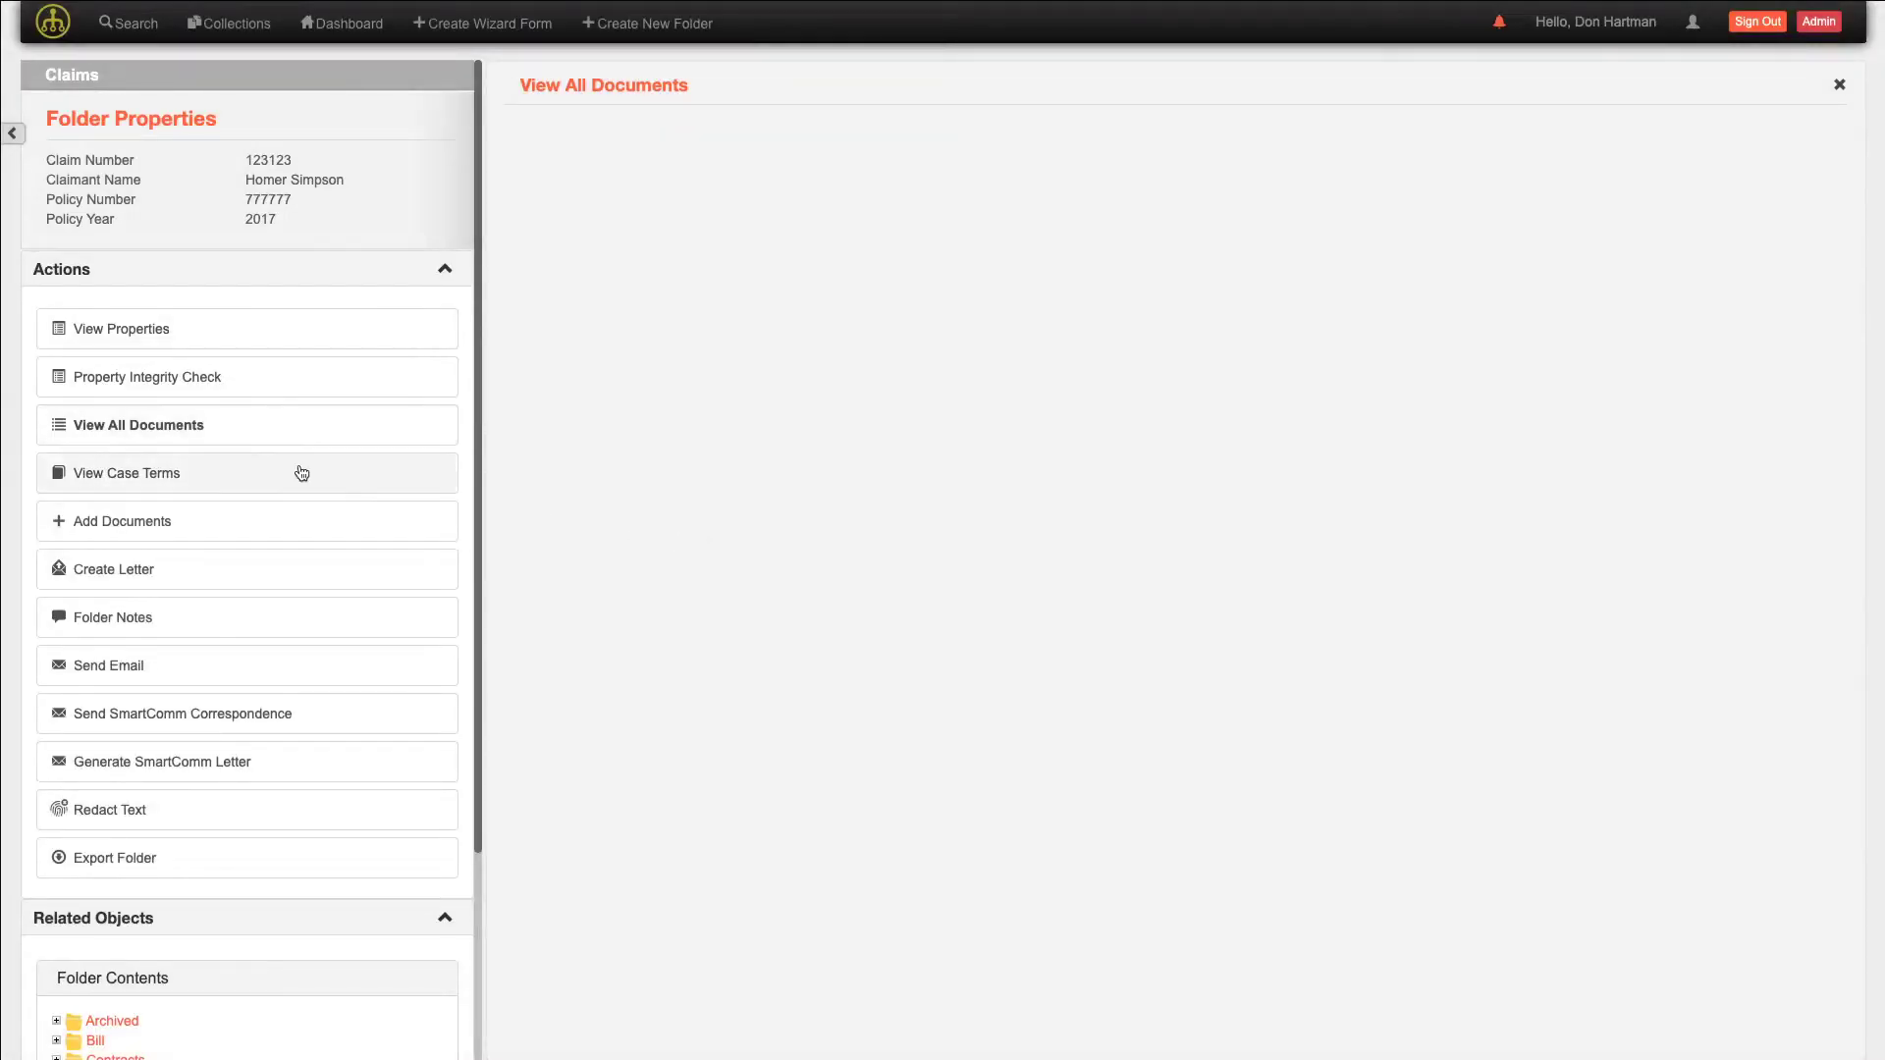
pyautogui.click(274, 522)
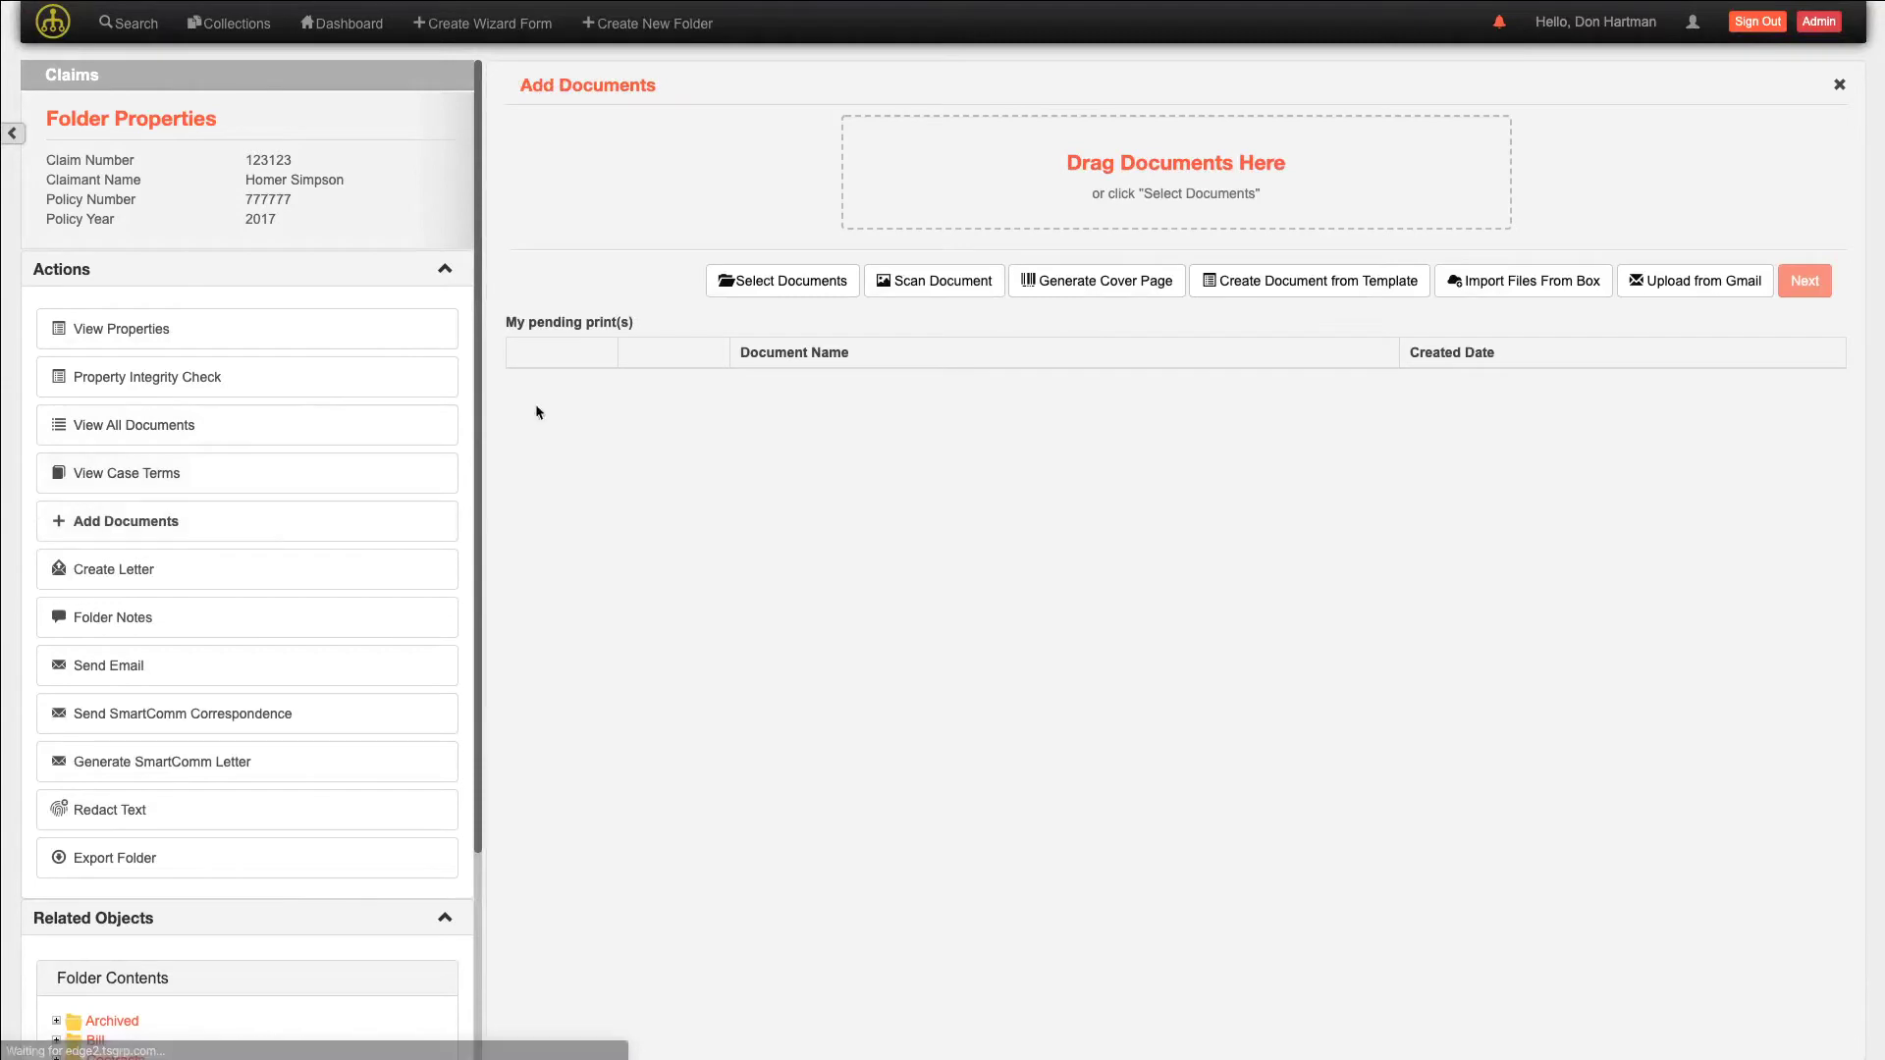
pyautogui.click(777, 283)
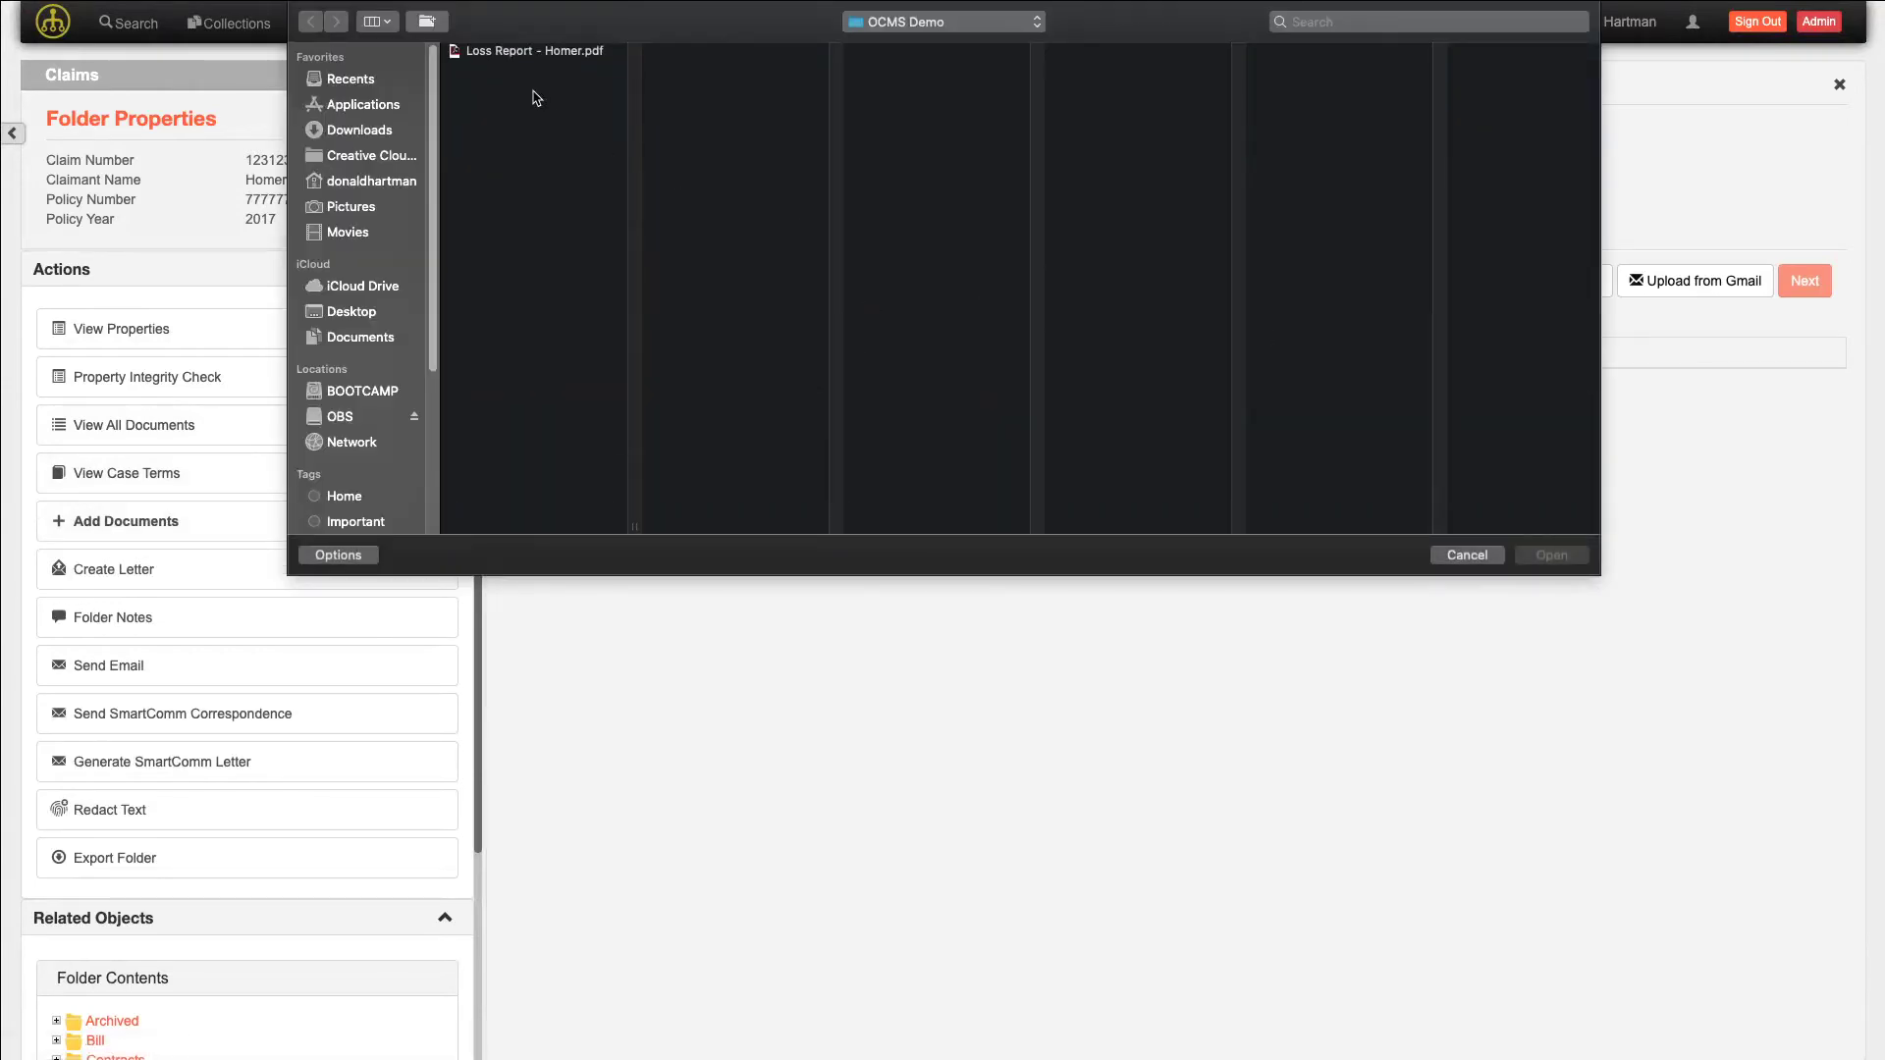
pyautogui.doubleClick(521, 57)
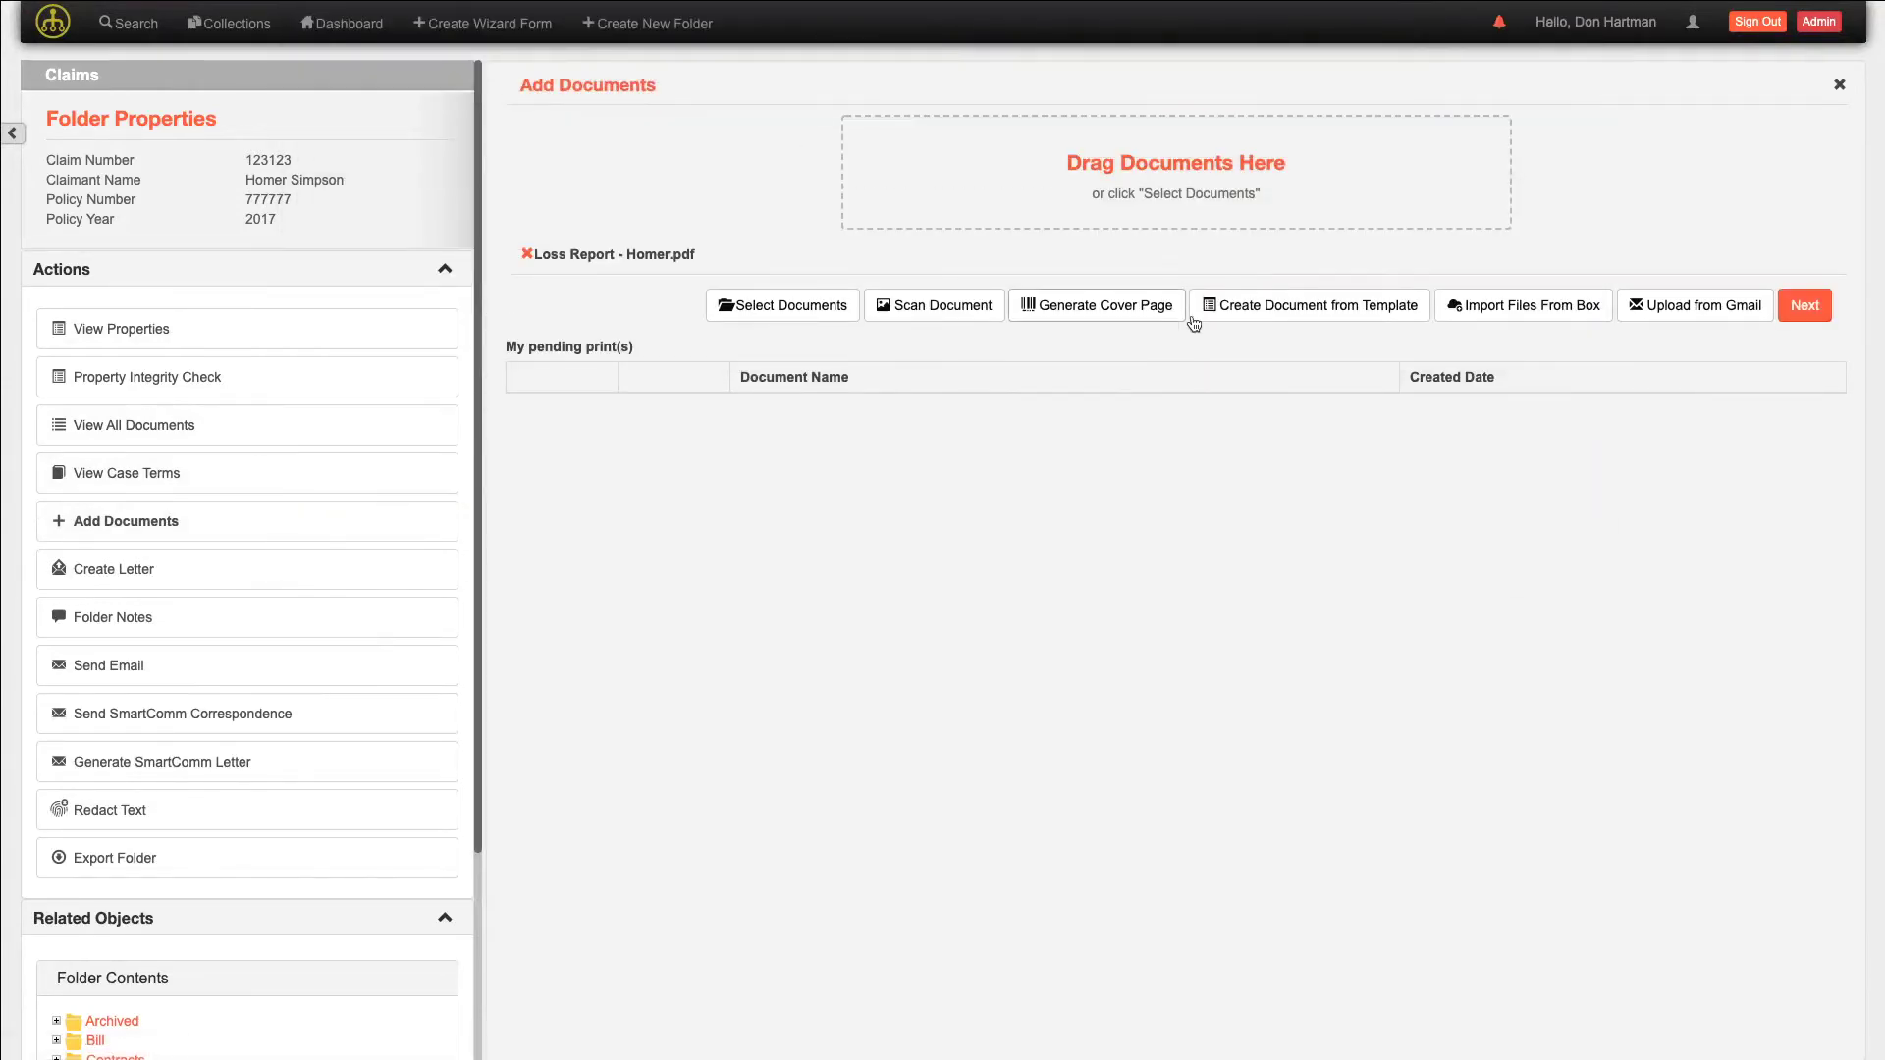
# Tag the document as Loss and finish the upload
pyautogui.click(1811, 309)
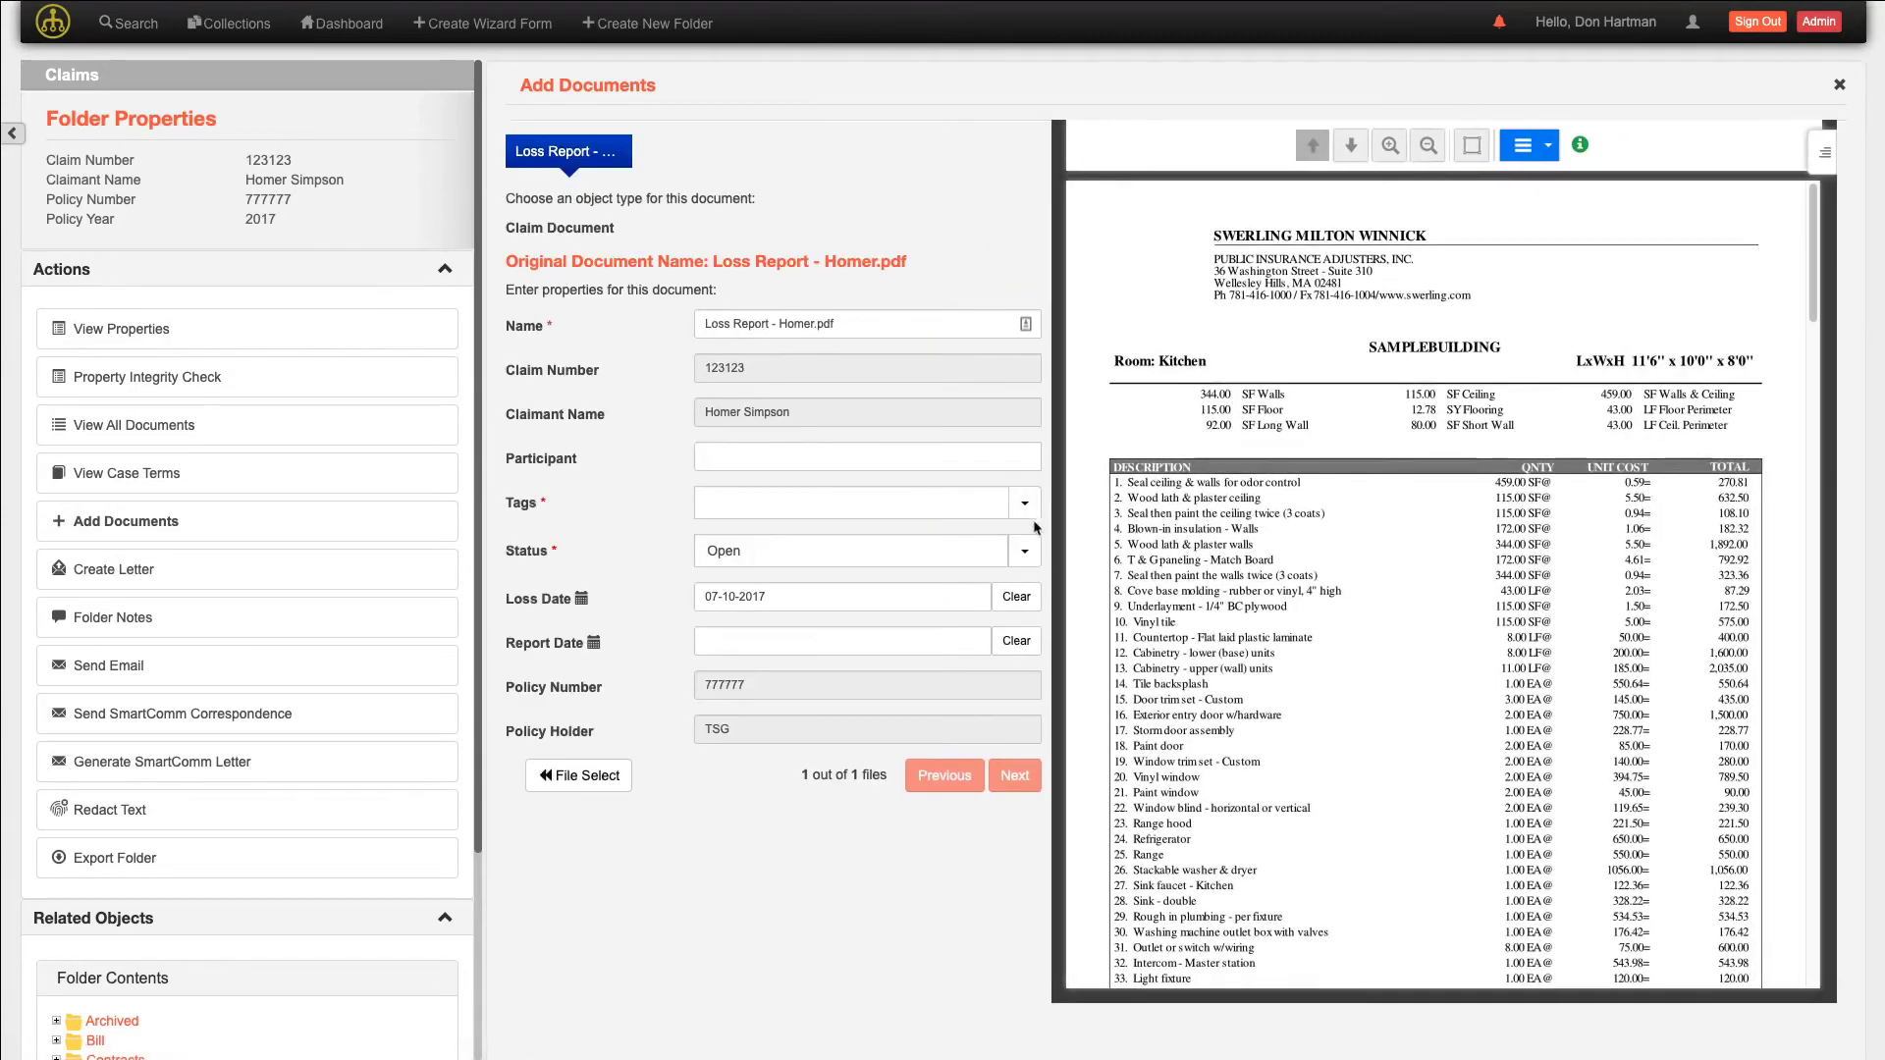
pyautogui.click(1023, 505)
pyautogui.scroll(-3, 947, 668)
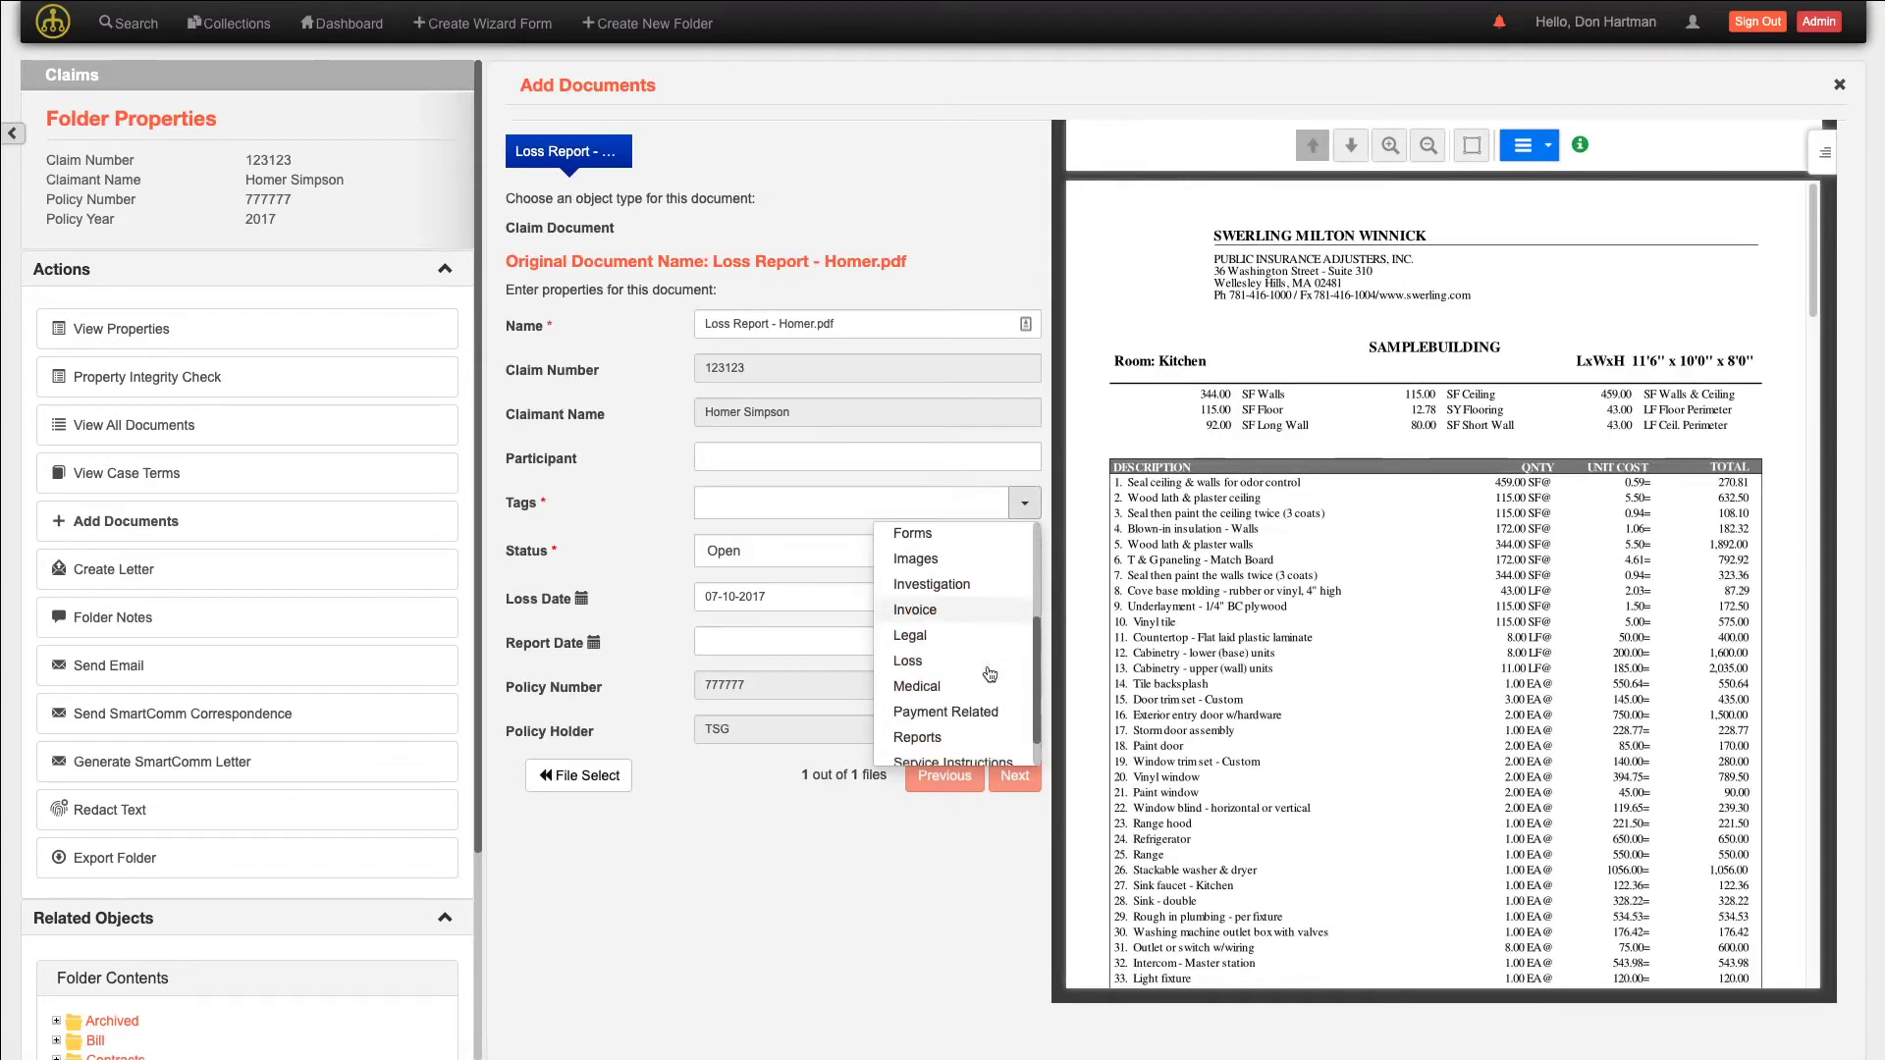
pyautogui.click(949, 670)
pyautogui.click(1008, 812)
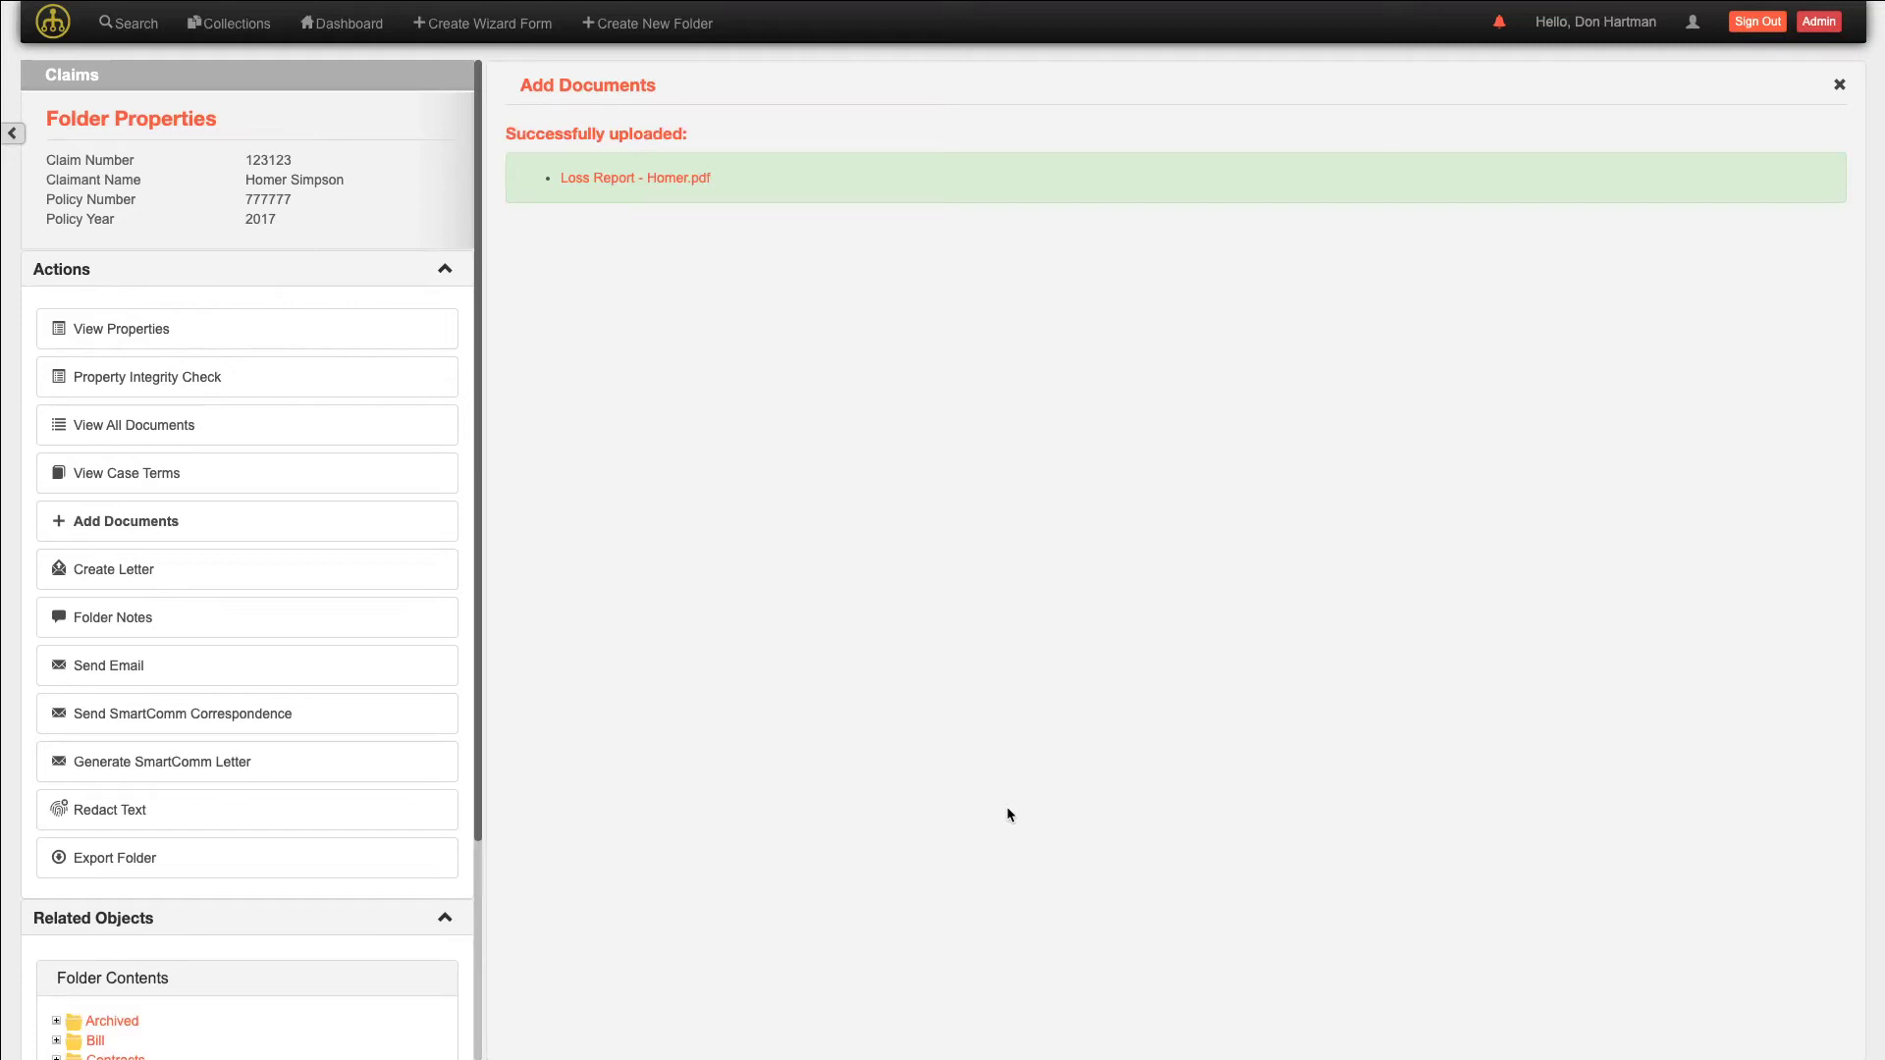
# Reload Kibana's indices to confirm insurancedemo_claimsdocument now holds 1 doc, then return to OCMS
pyautogui.hotkey('ctrl', 'Tab')
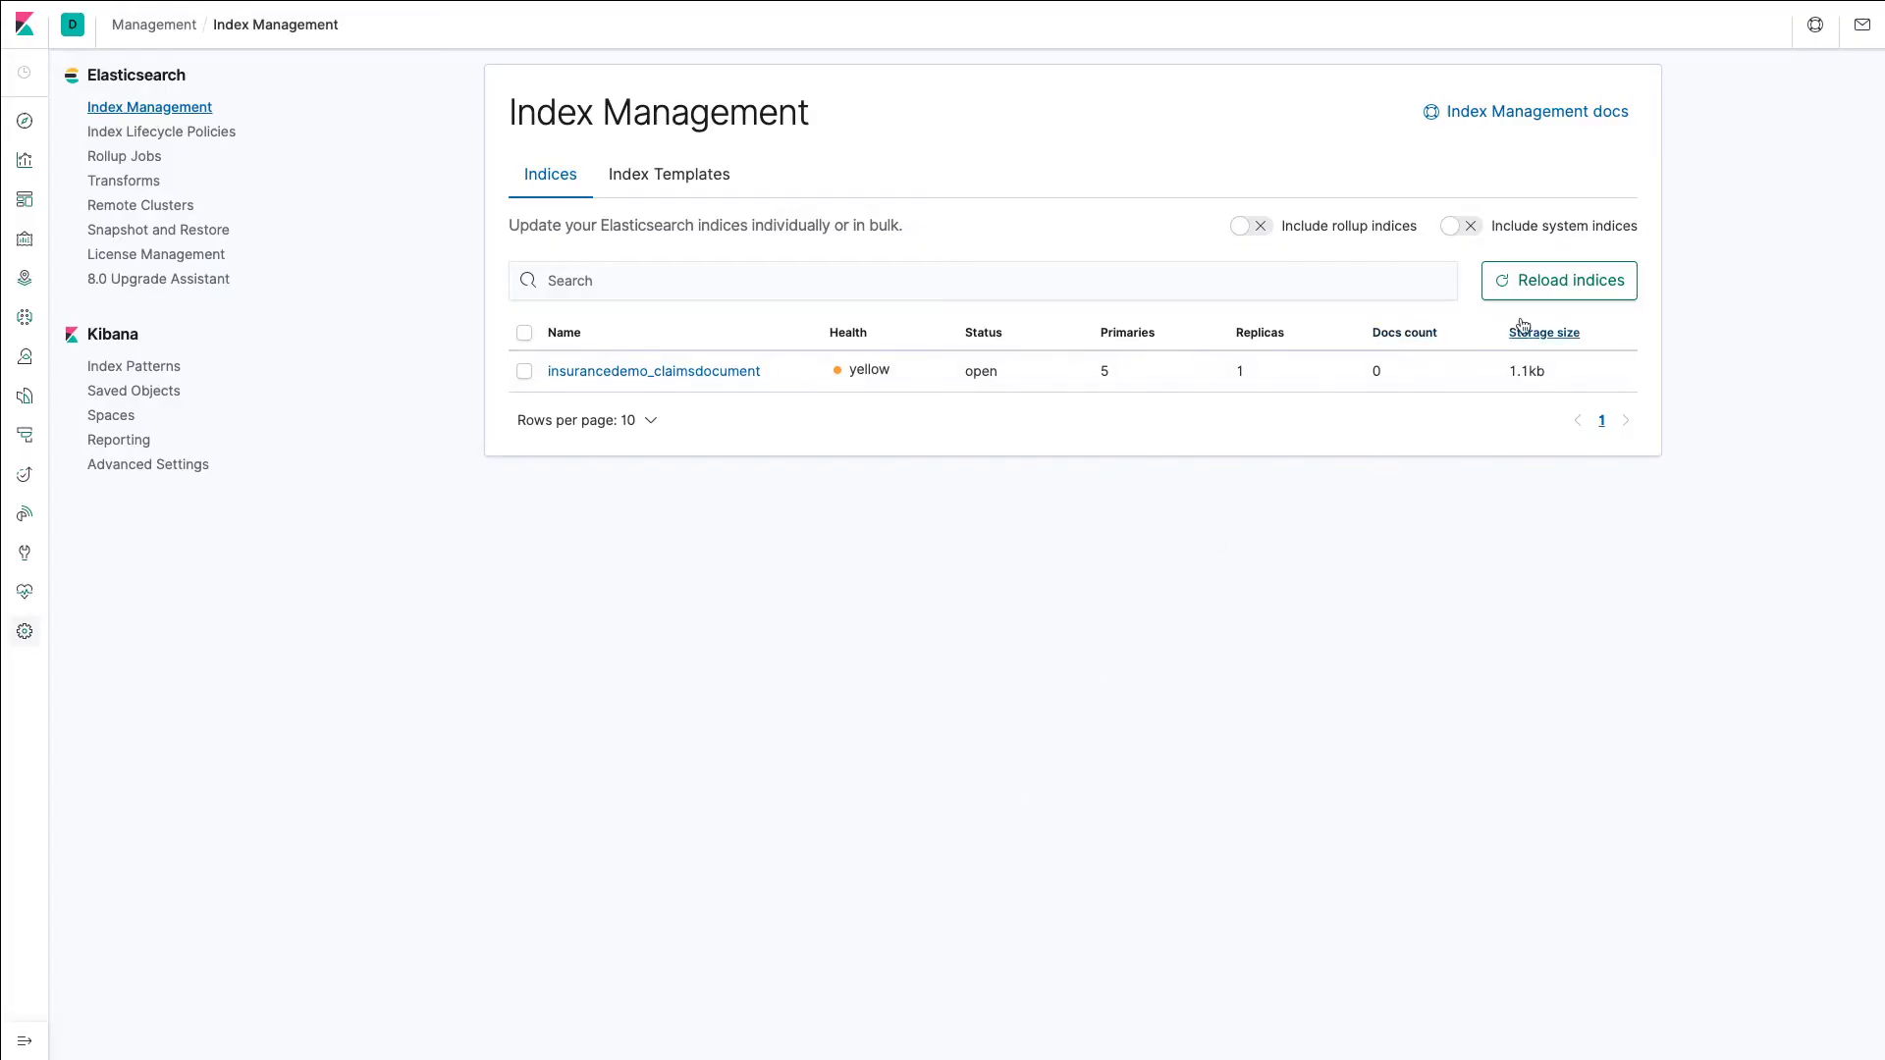
pyautogui.click(1565, 284)
pyautogui.hotkey('ctrl', 'shift', 'Tab')
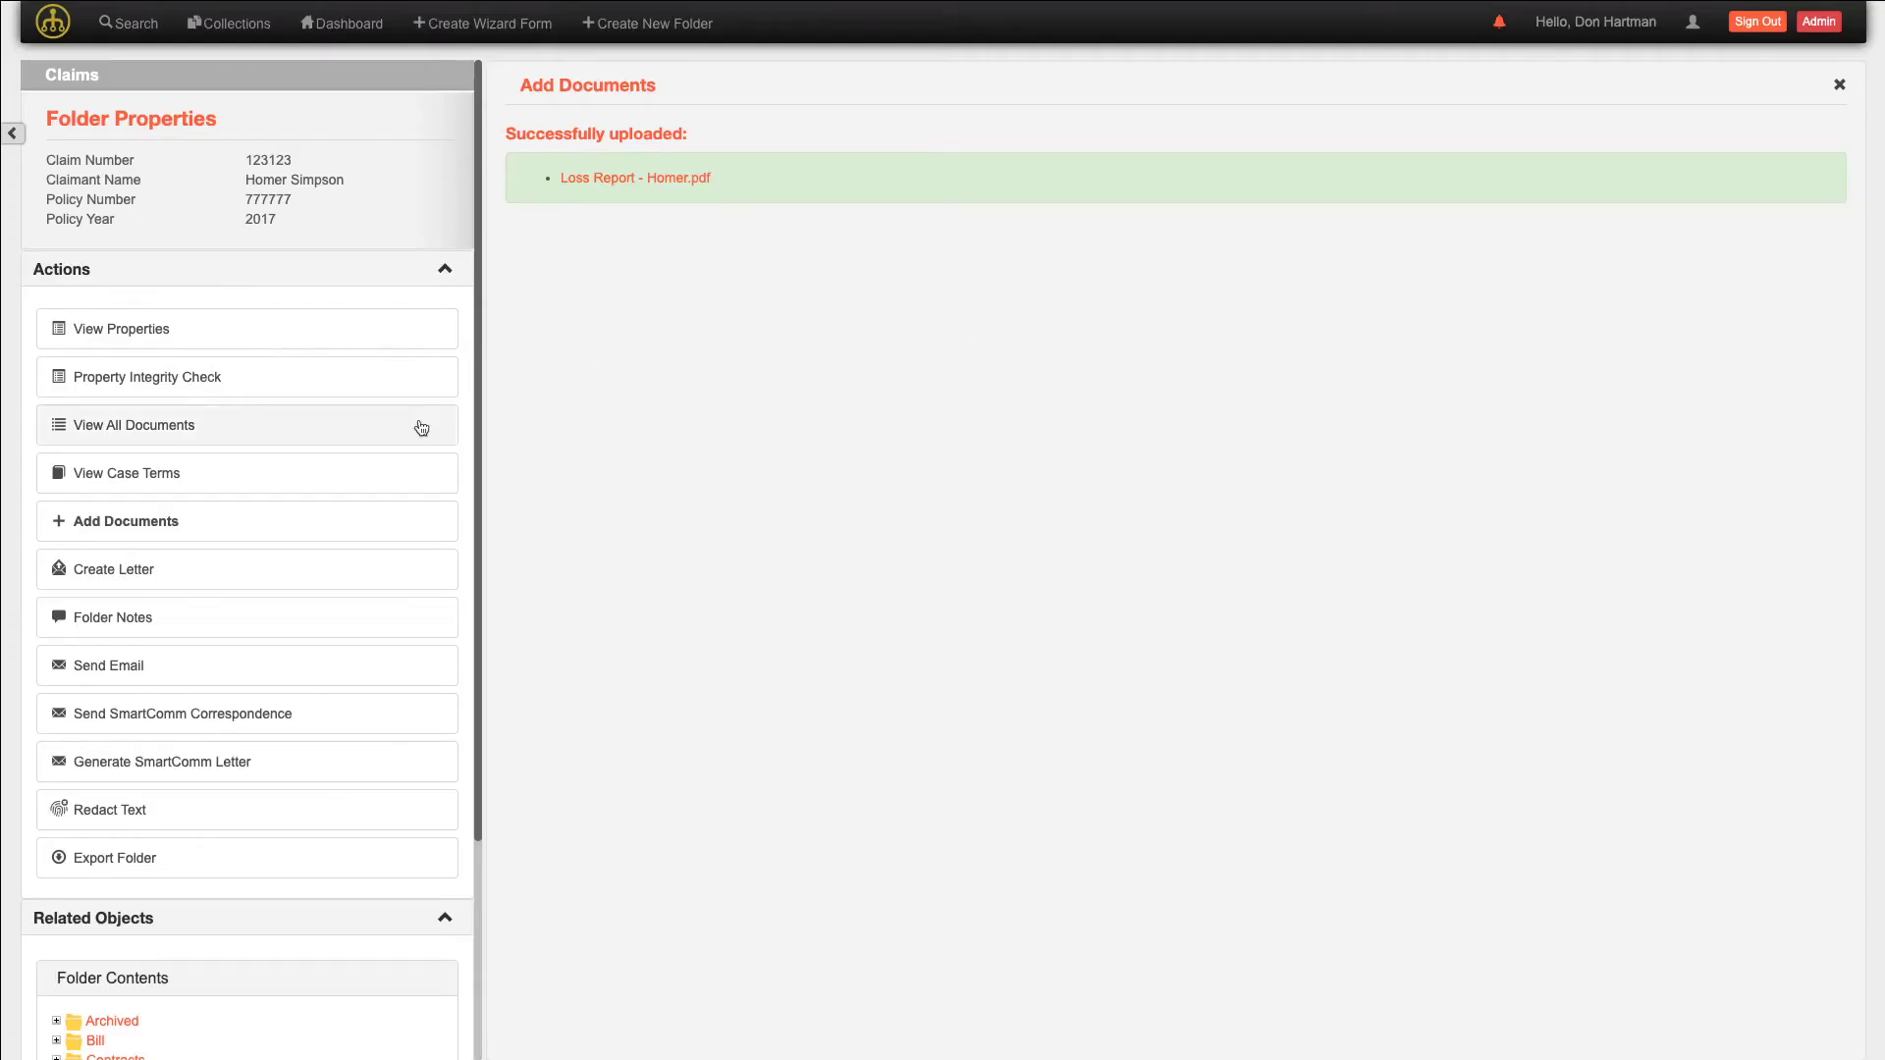
# Search Claim Documents with name 'loss' to find Loss Report - Homer.pdf
pyautogui.click(323, 433)
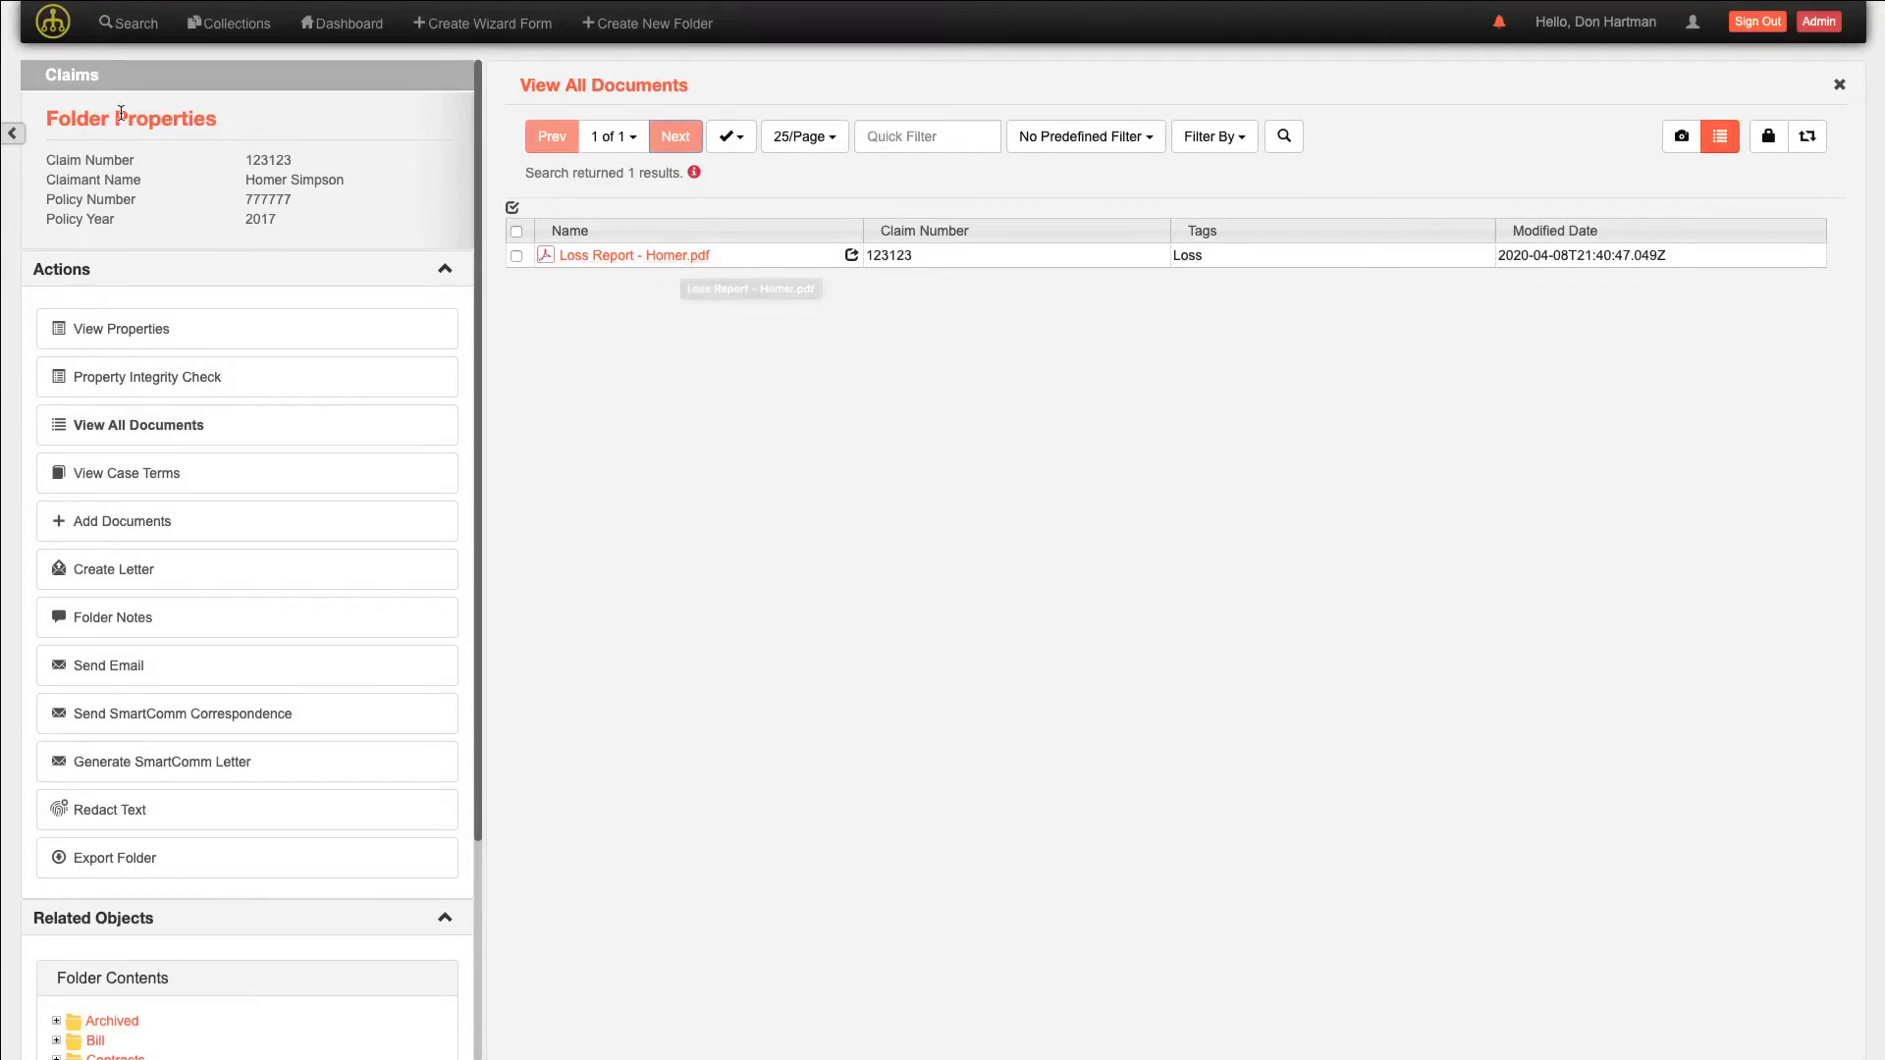
pyautogui.click(123, 40)
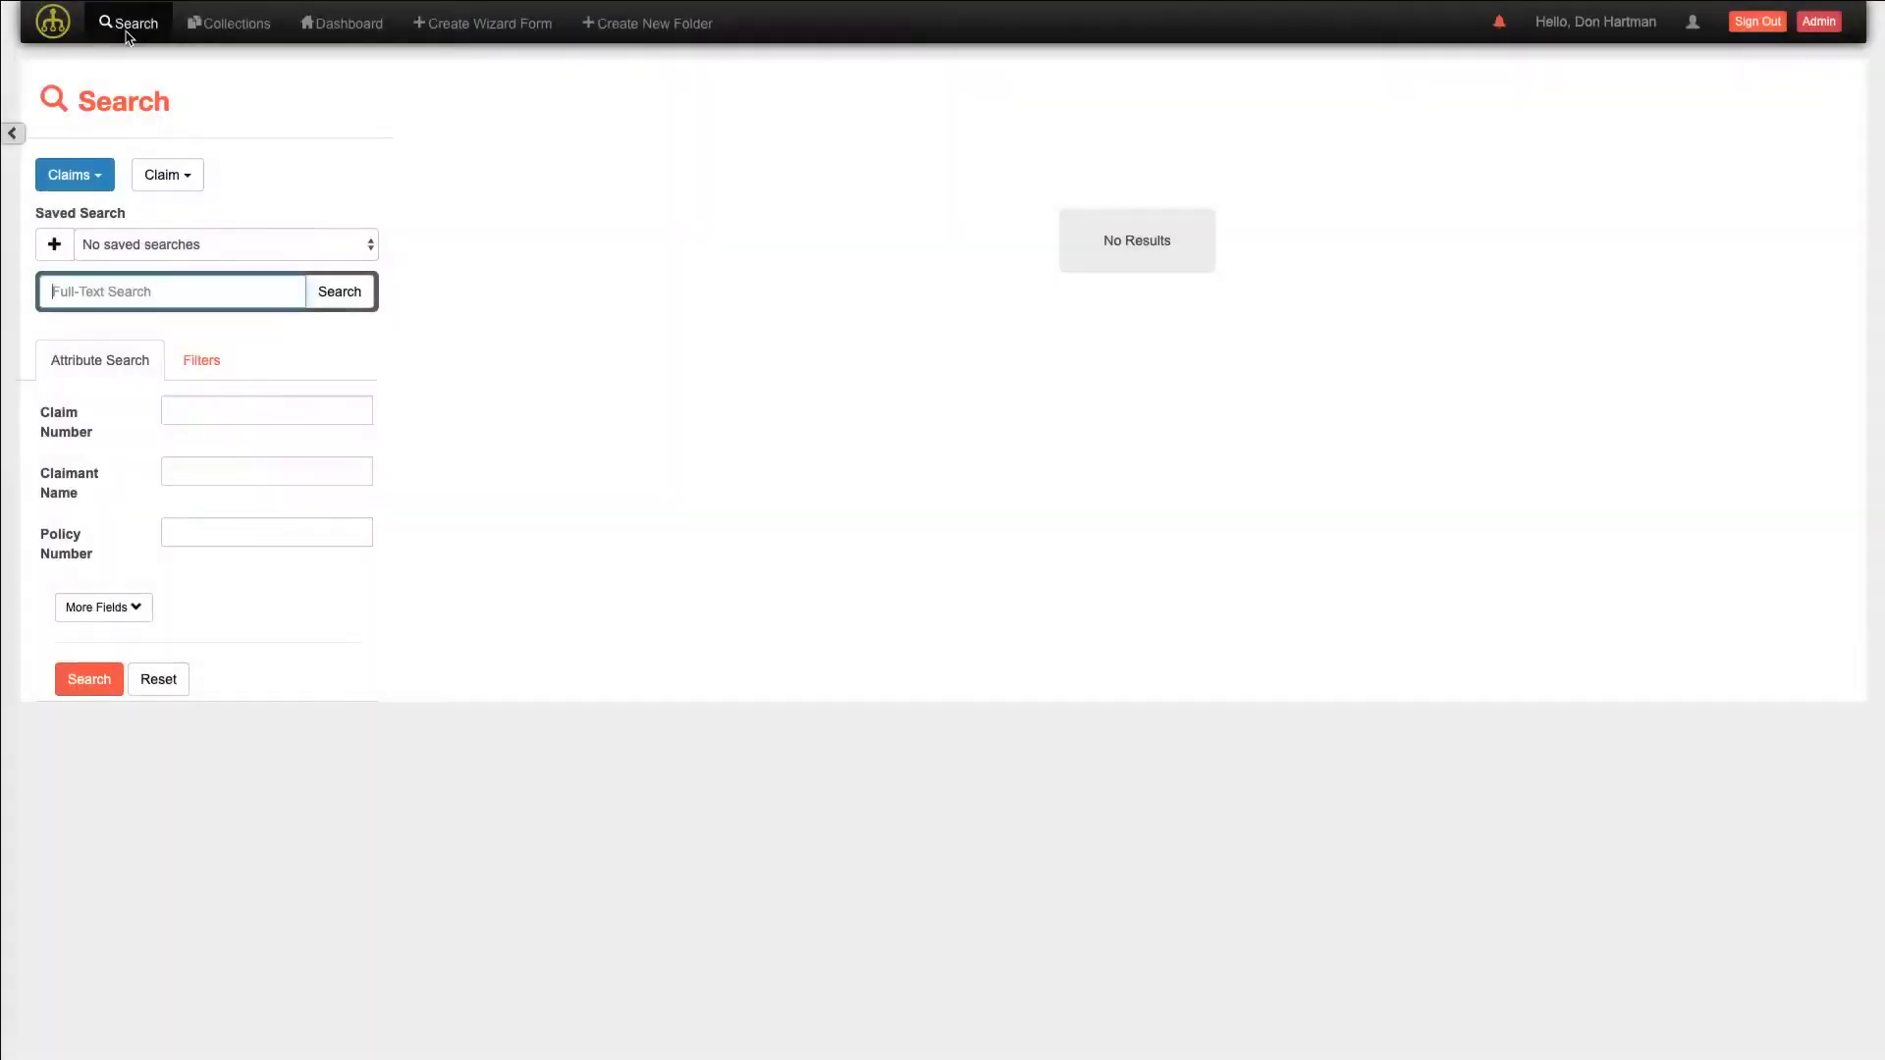
pyautogui.click(180, 187)
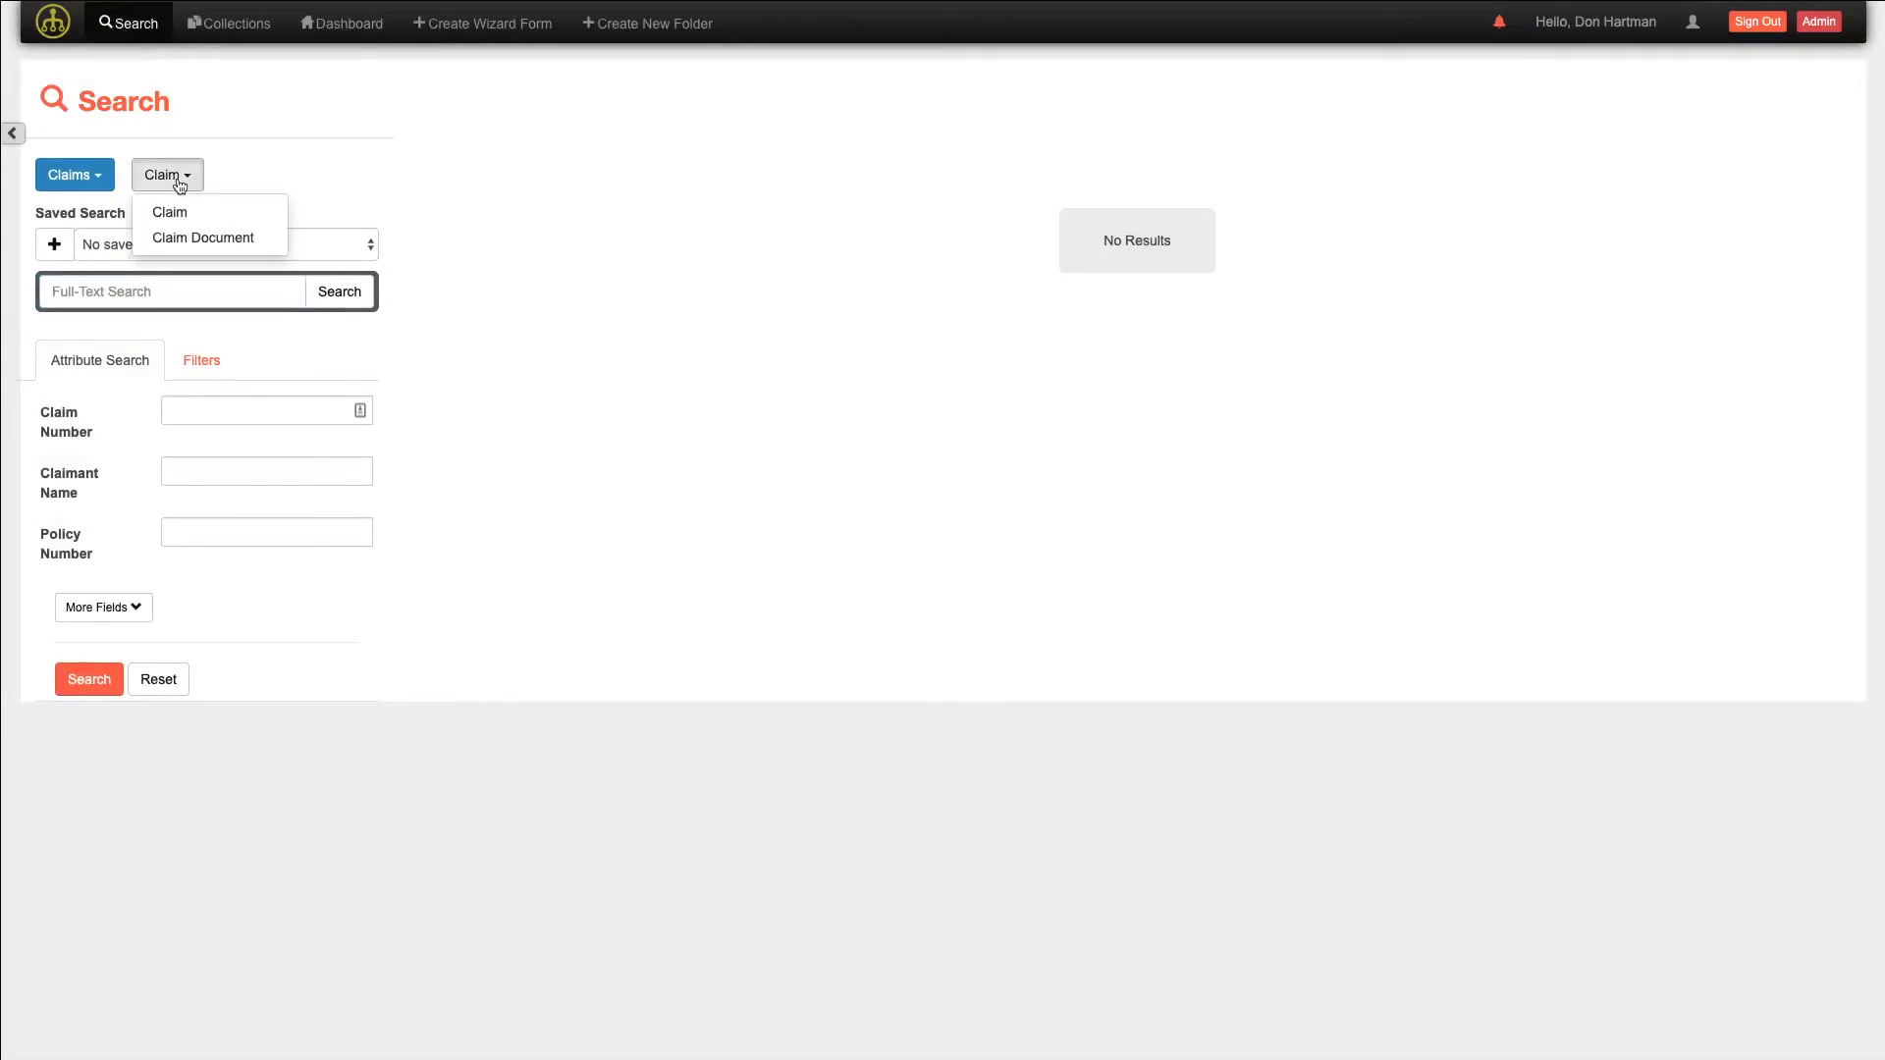
pyautogui.click(216, 238)
pyautogui.click(282, 409)
pyautogui.write('loss')
pyautogui.press('Return')
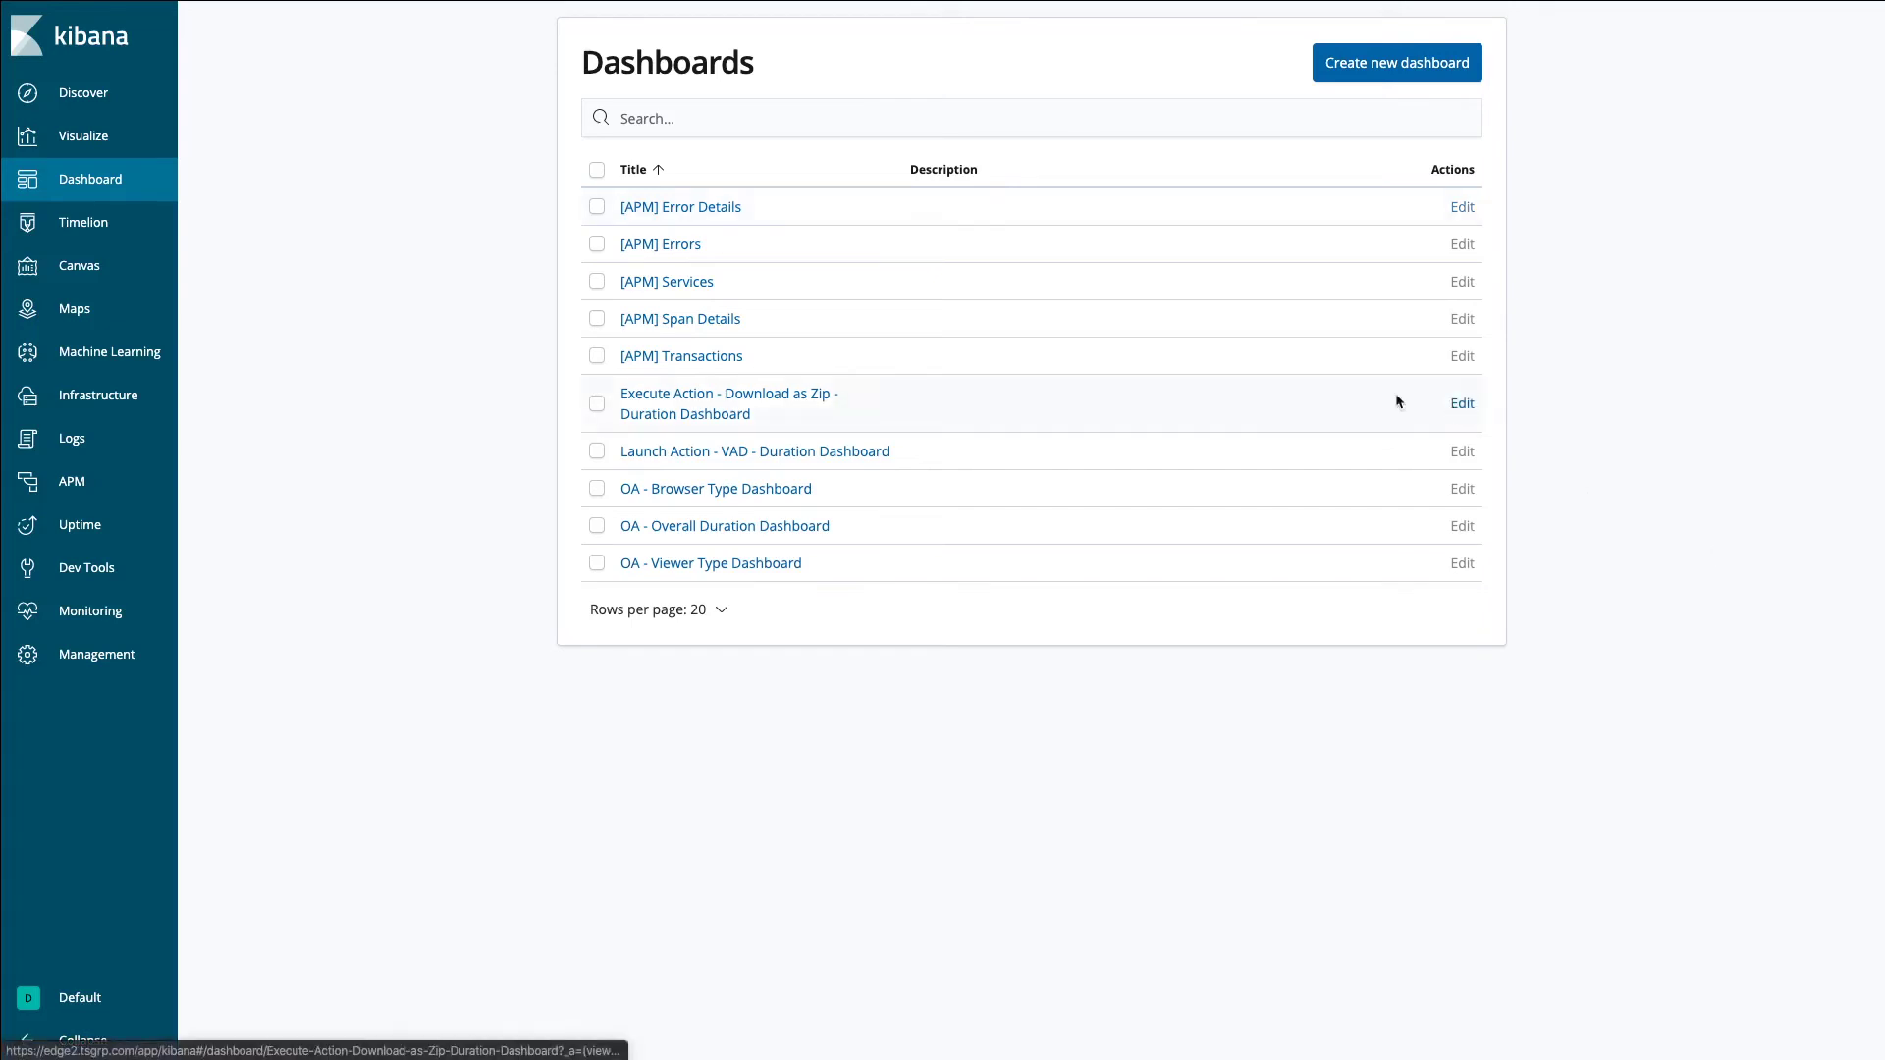
# Open the Launch Action - VAD - Duration Dashboard and sort its data table by Timestamp
pyautogui.click(763, 454)
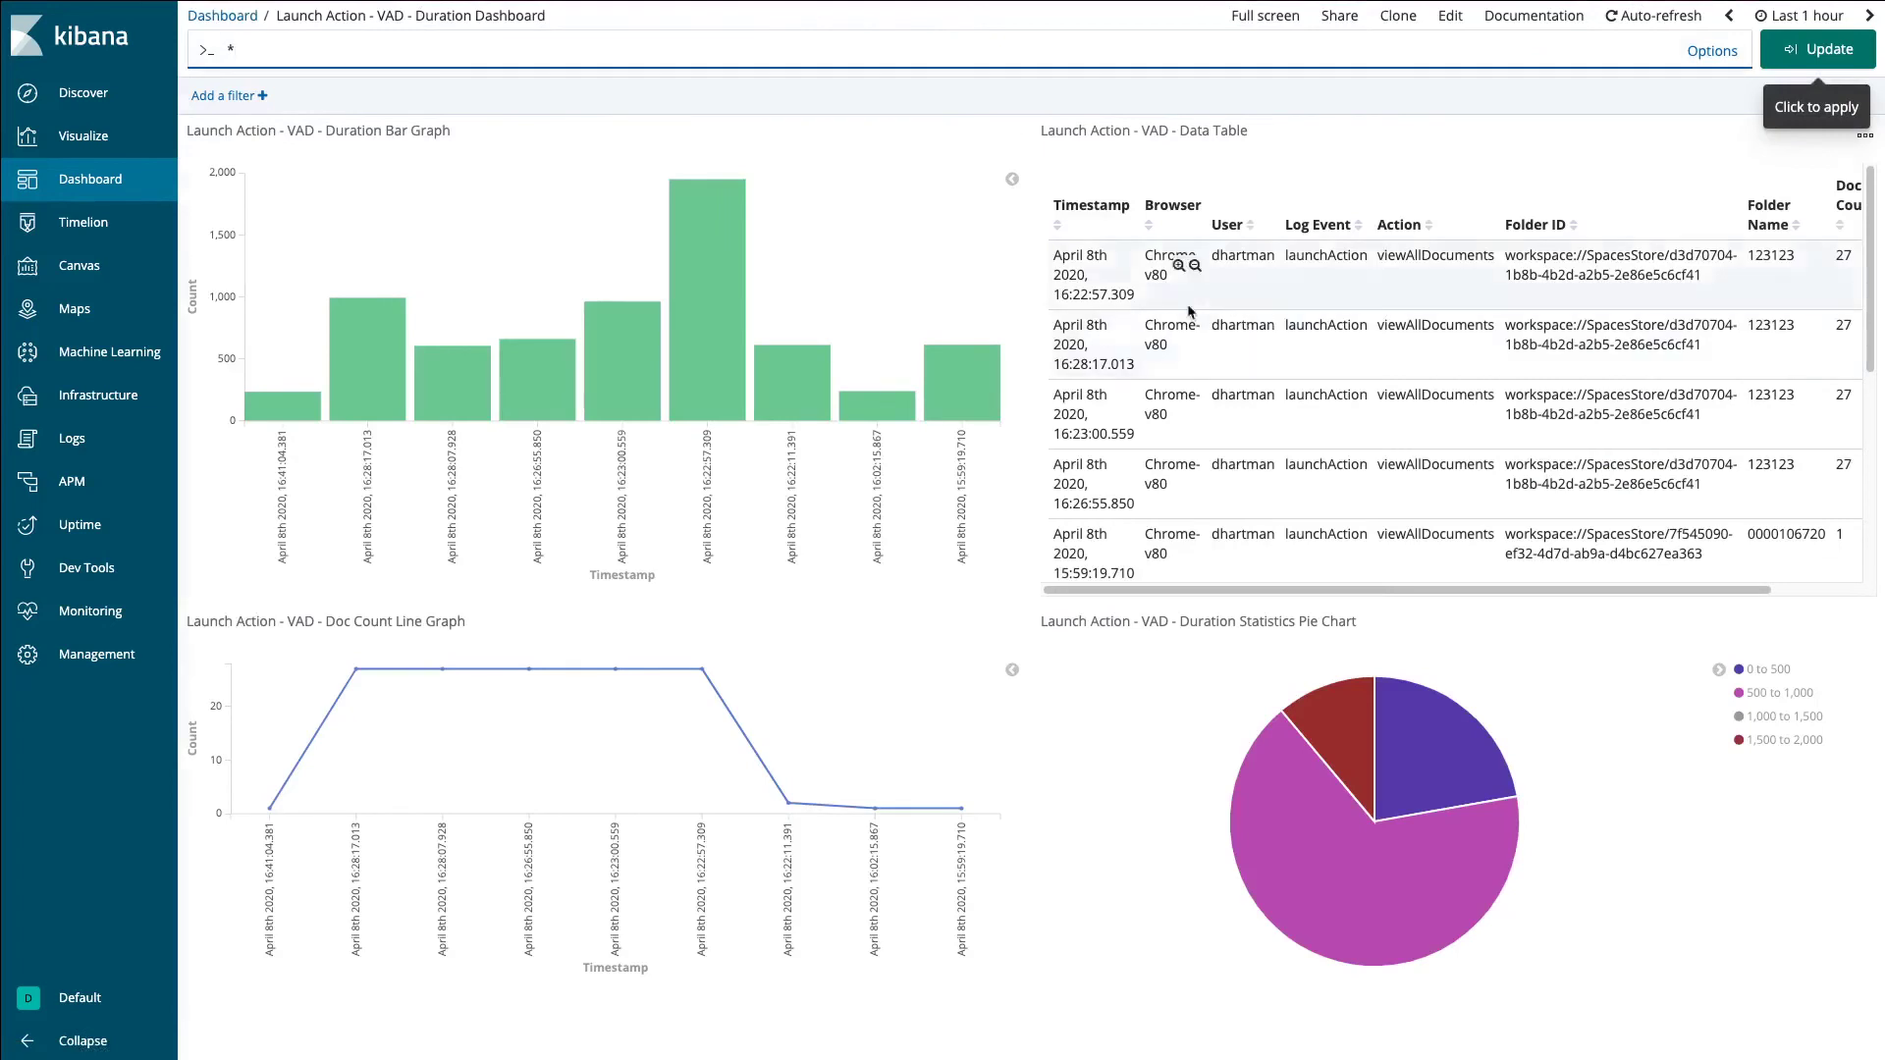
pyautogui.click(1092, 233)
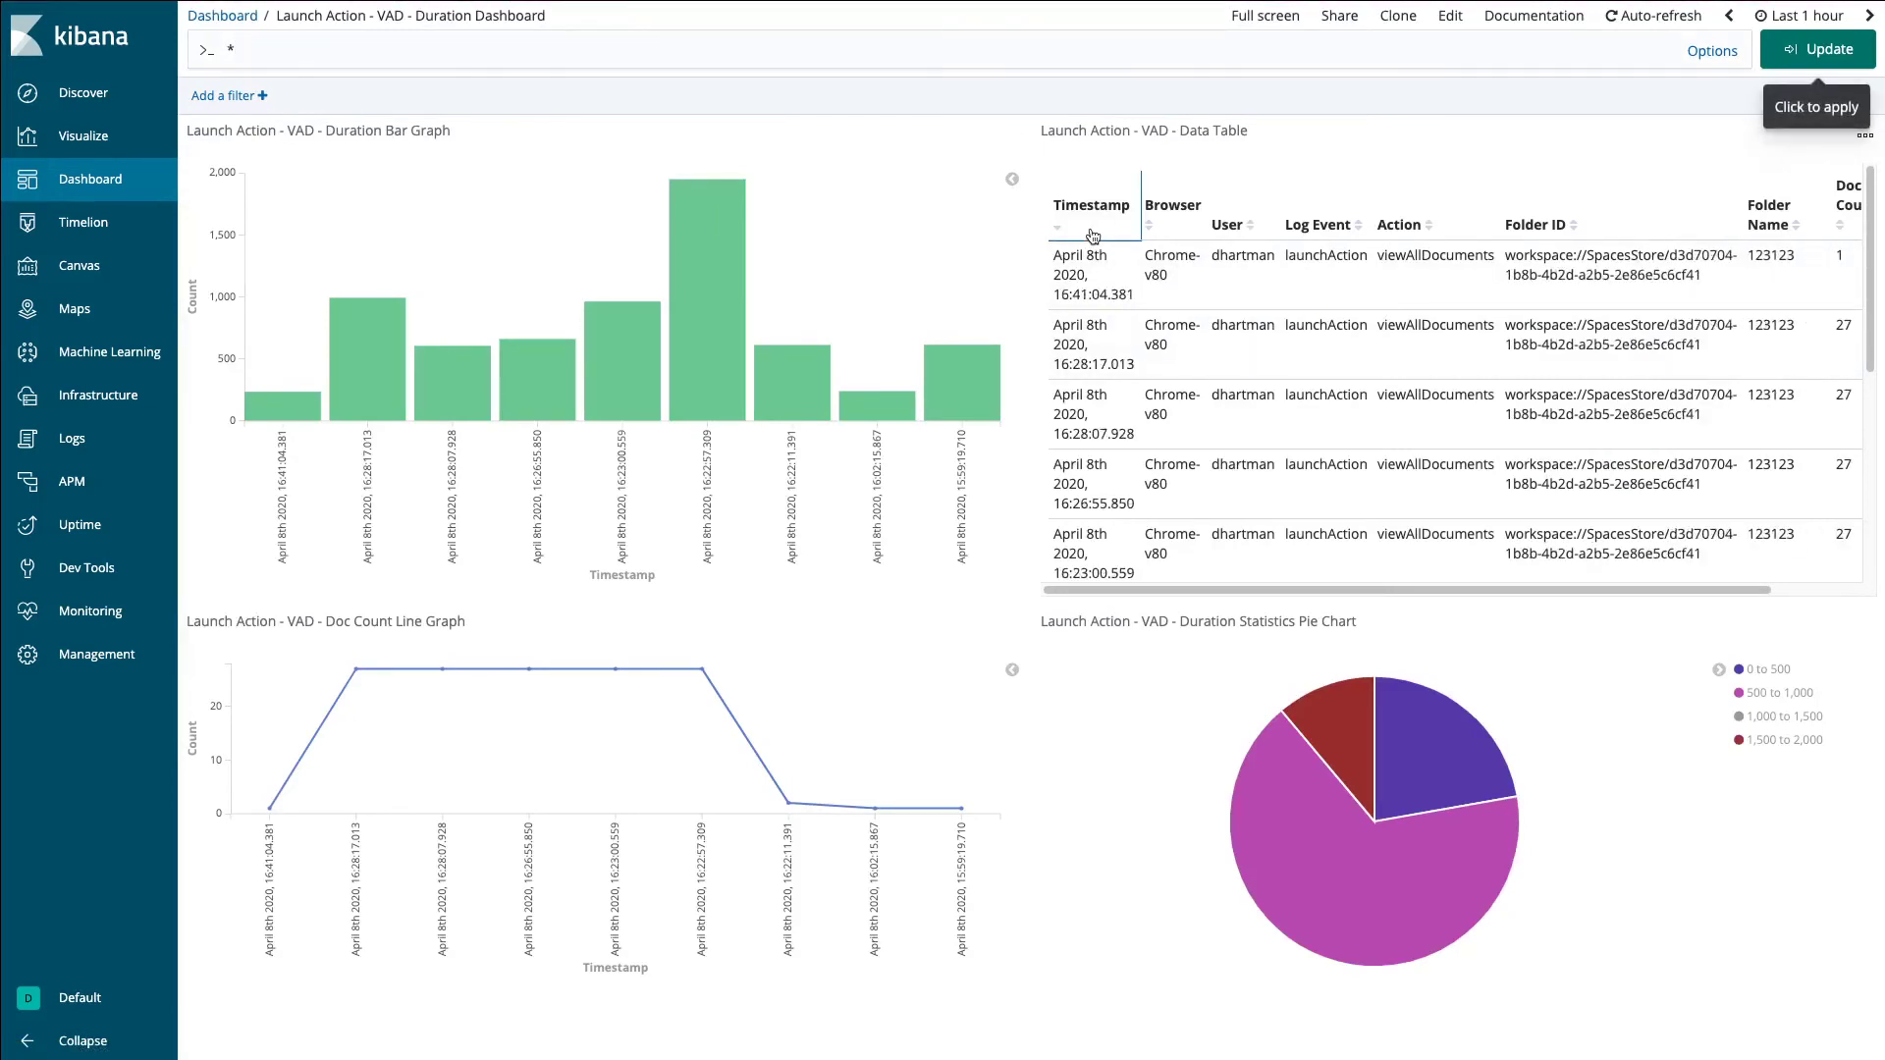
pyautogui.moveTo(1209, 275)
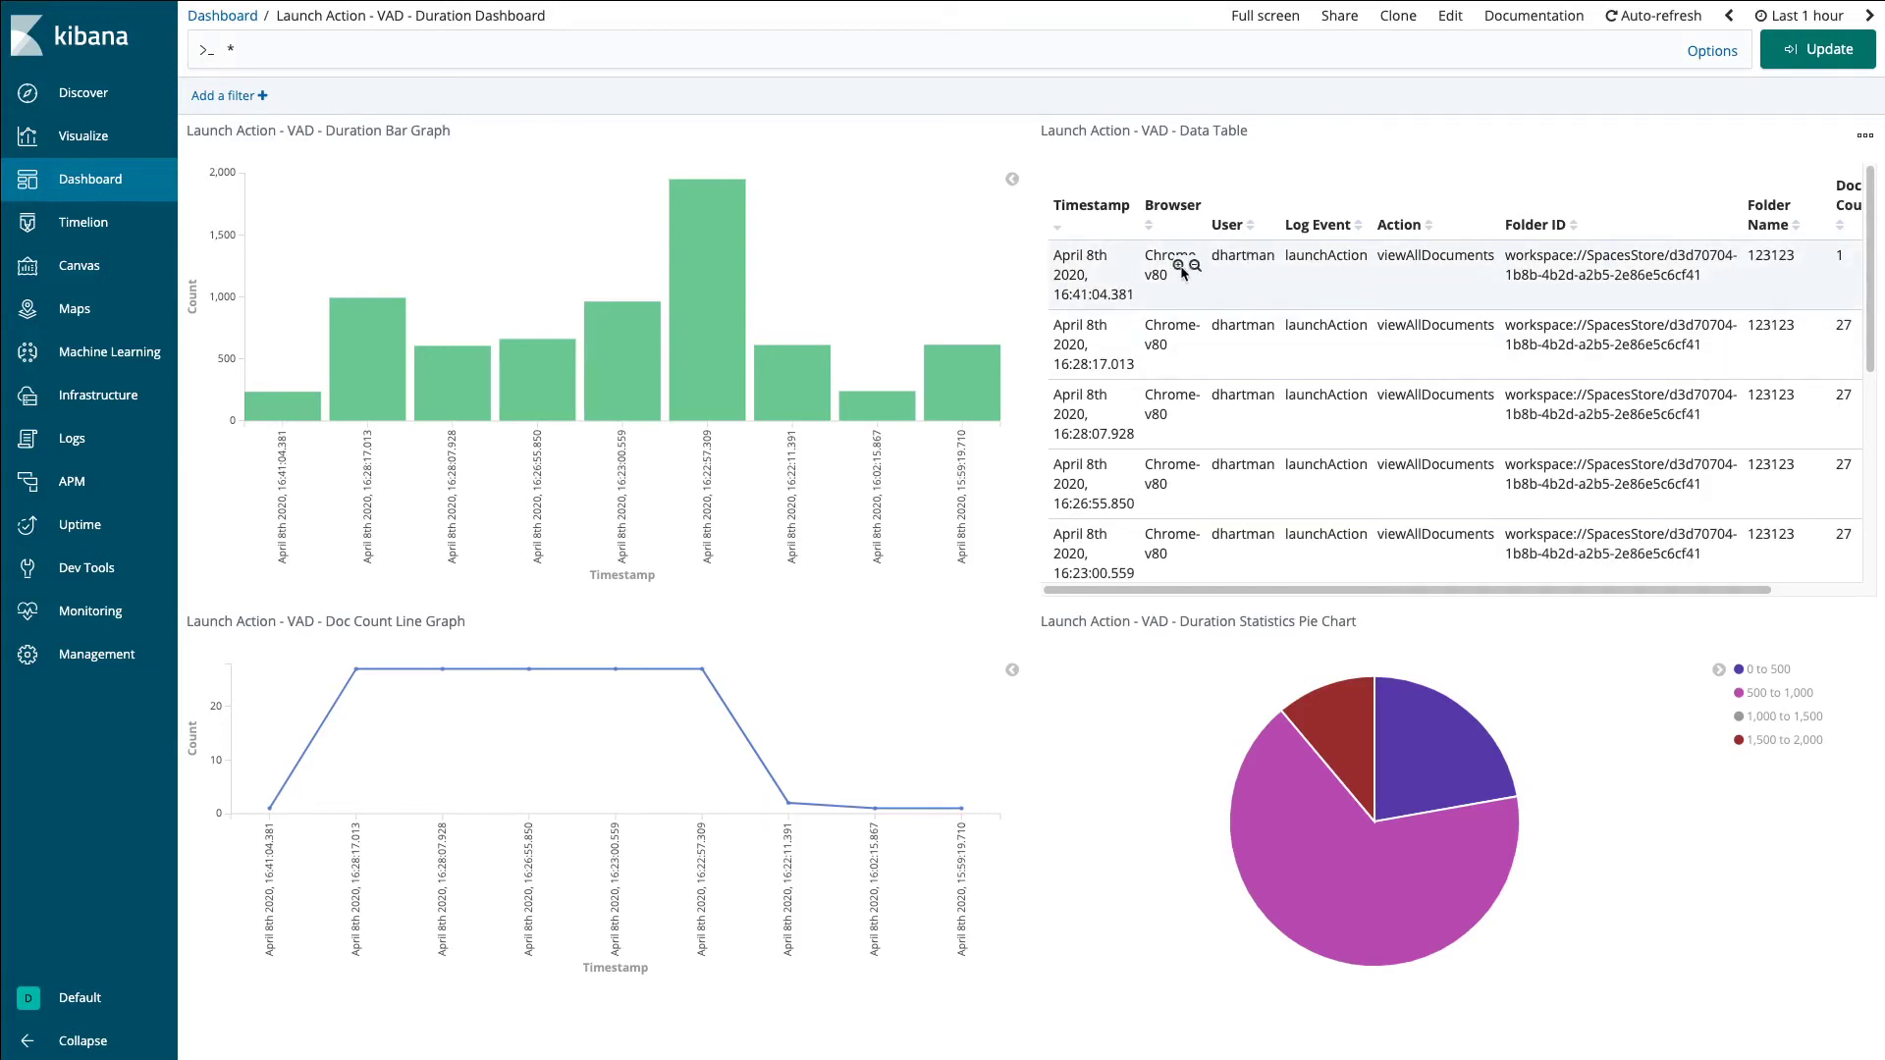
pyautogui.hscroll(3, 1241, 263)
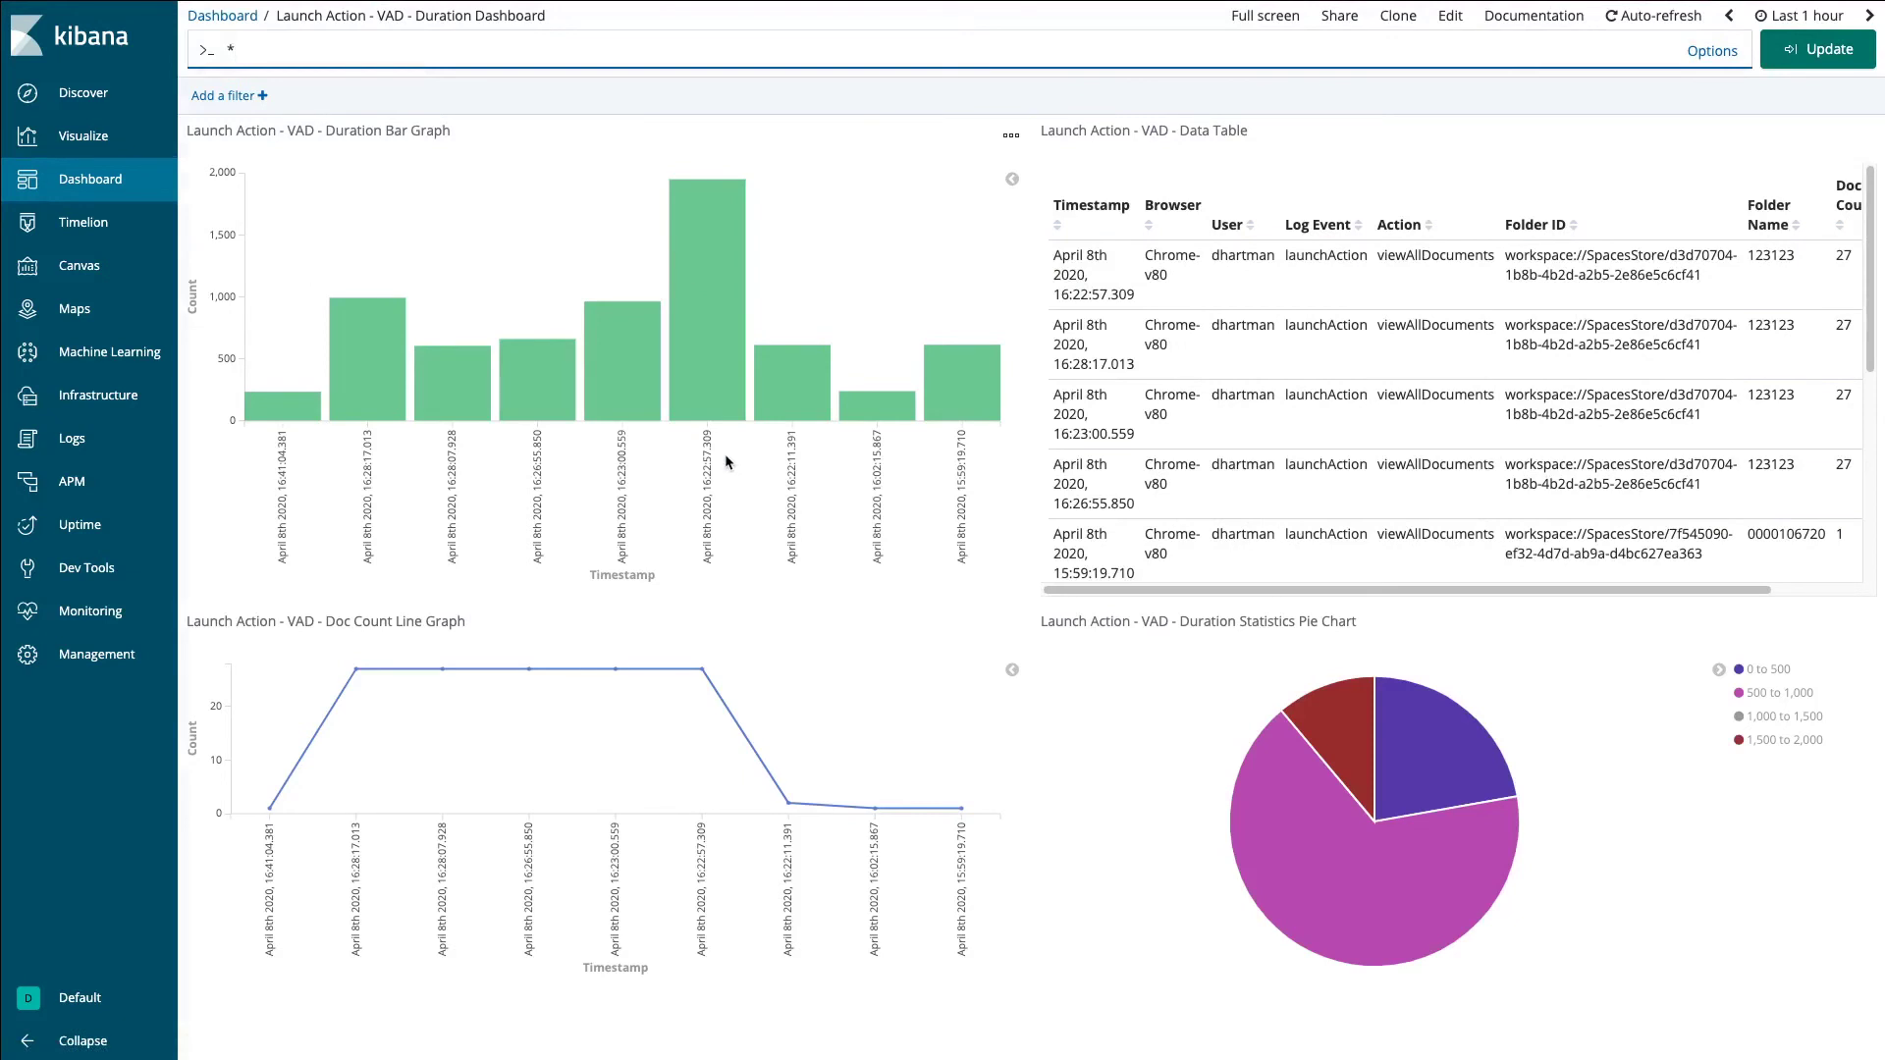
# Open the OA - Overall Duration Dashboard and scroll down to its breakdown bar graph
pyautogui.click(91, 183)
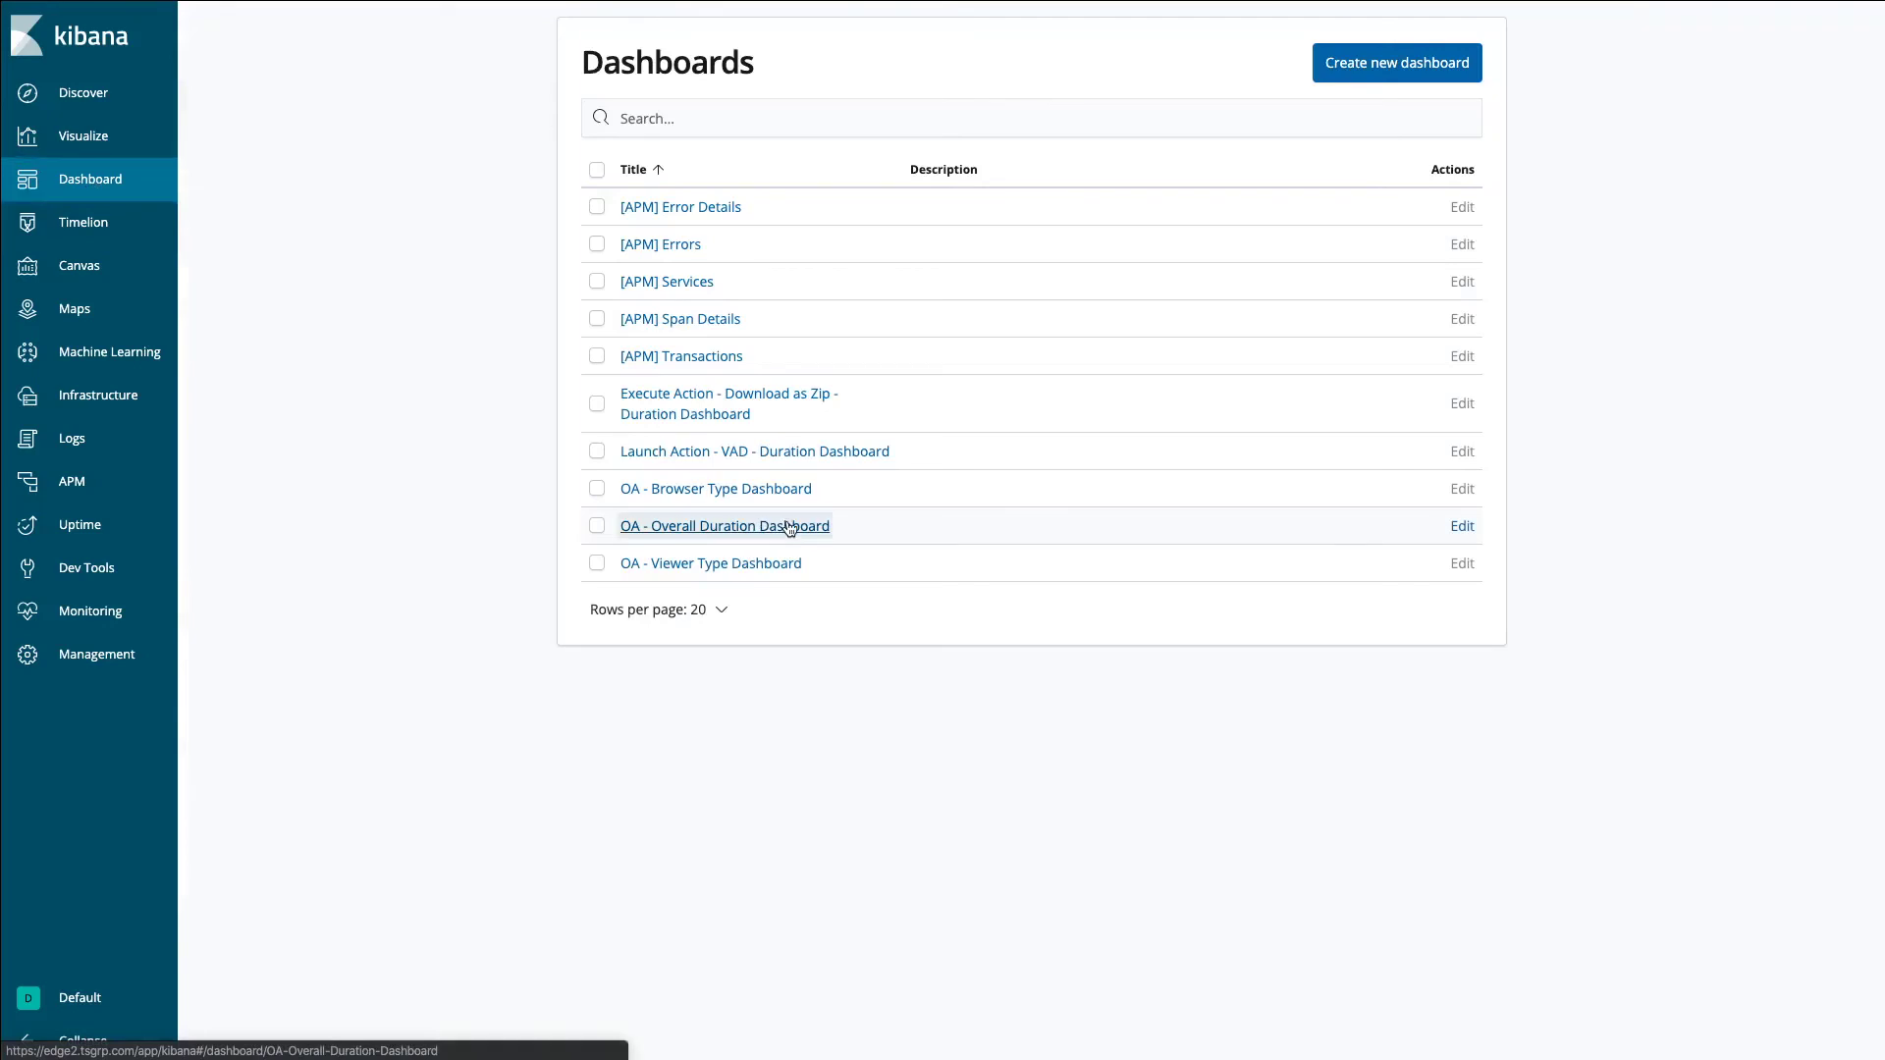
pyautogui.click(788, 526)
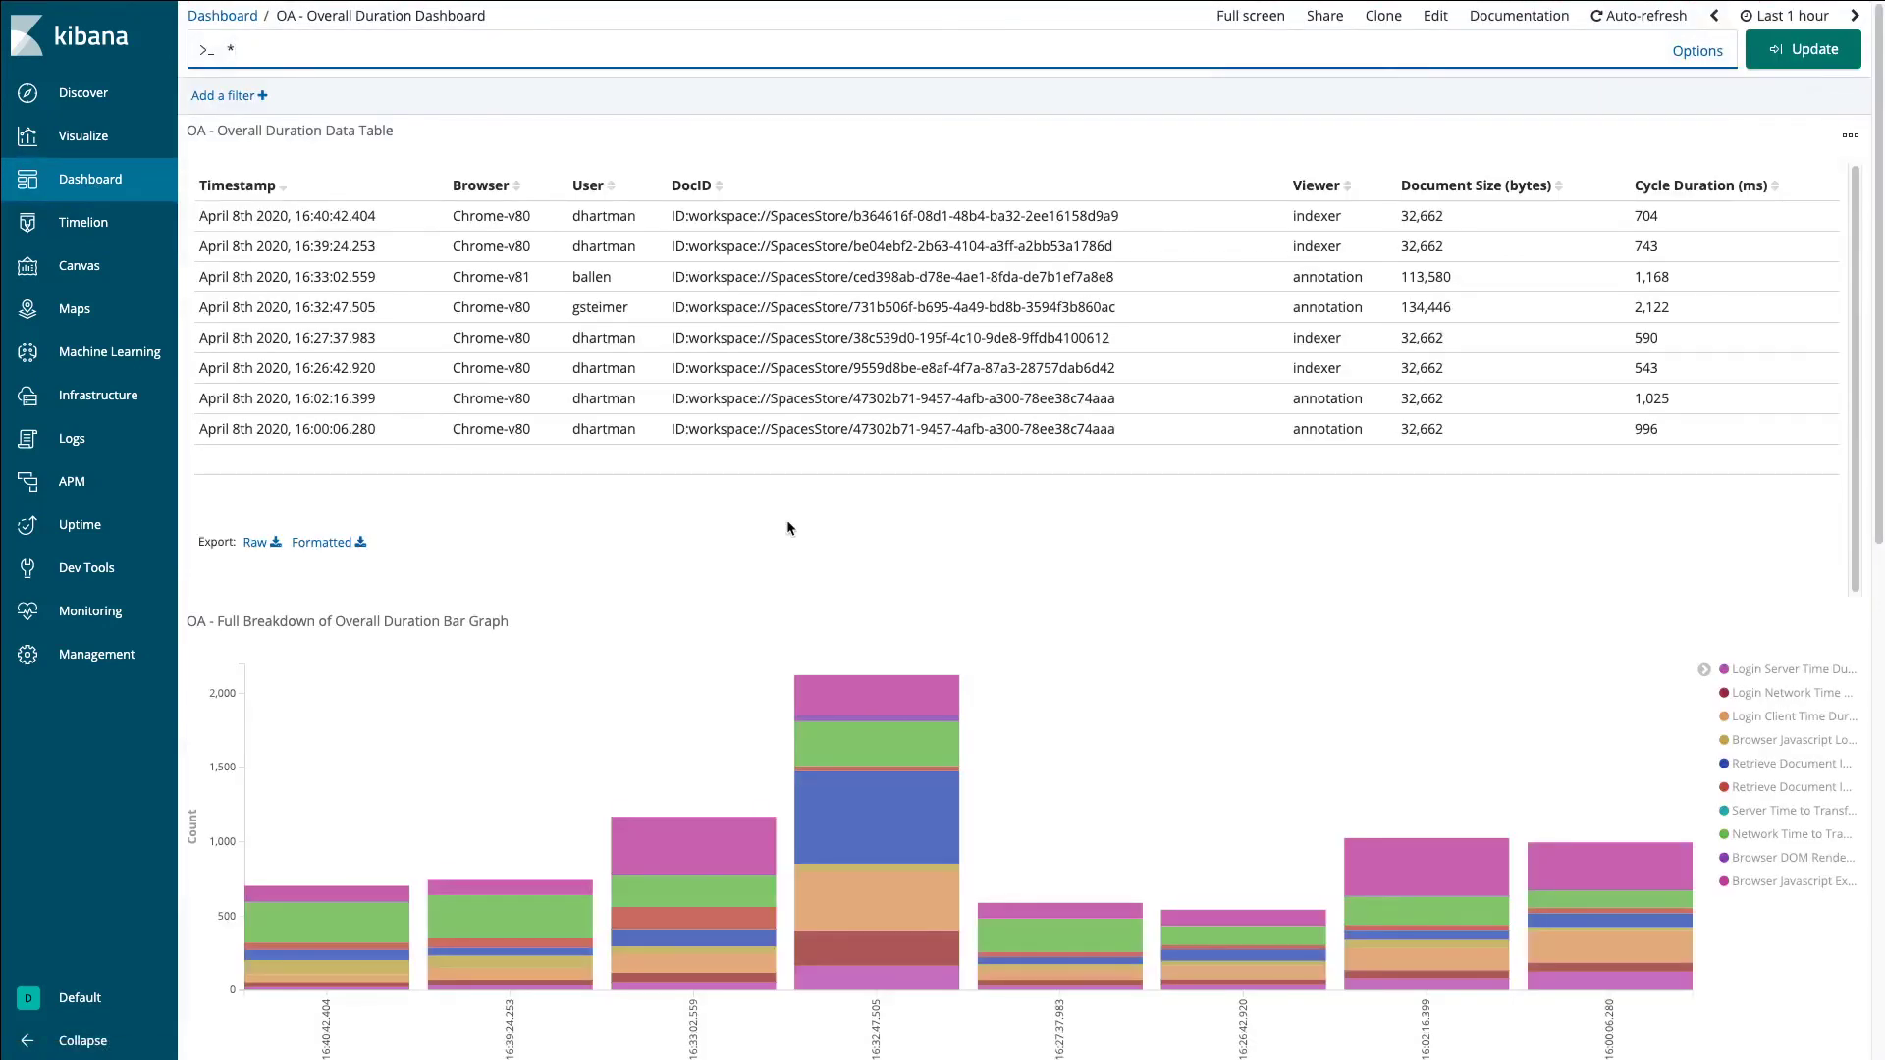
pyautogui.scroll(-2, 809, 585)
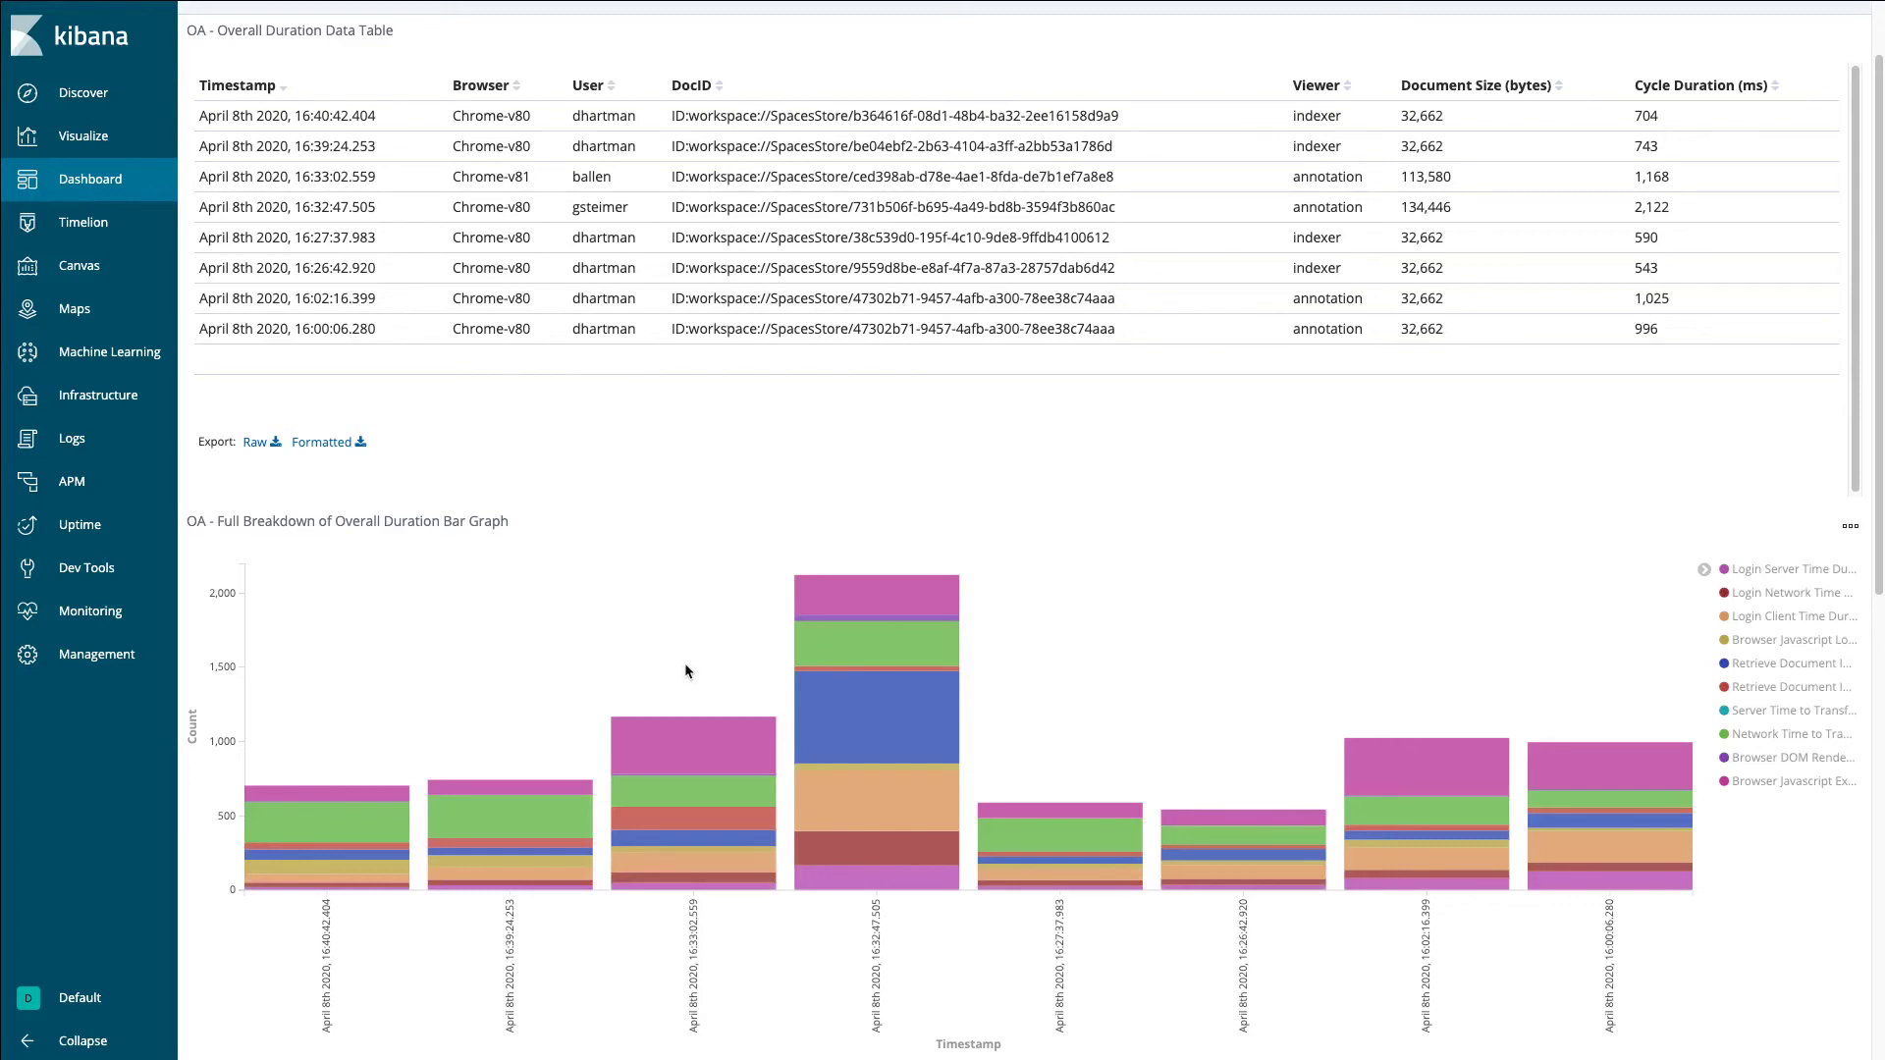
pyautogui.moveTo(855, 701)
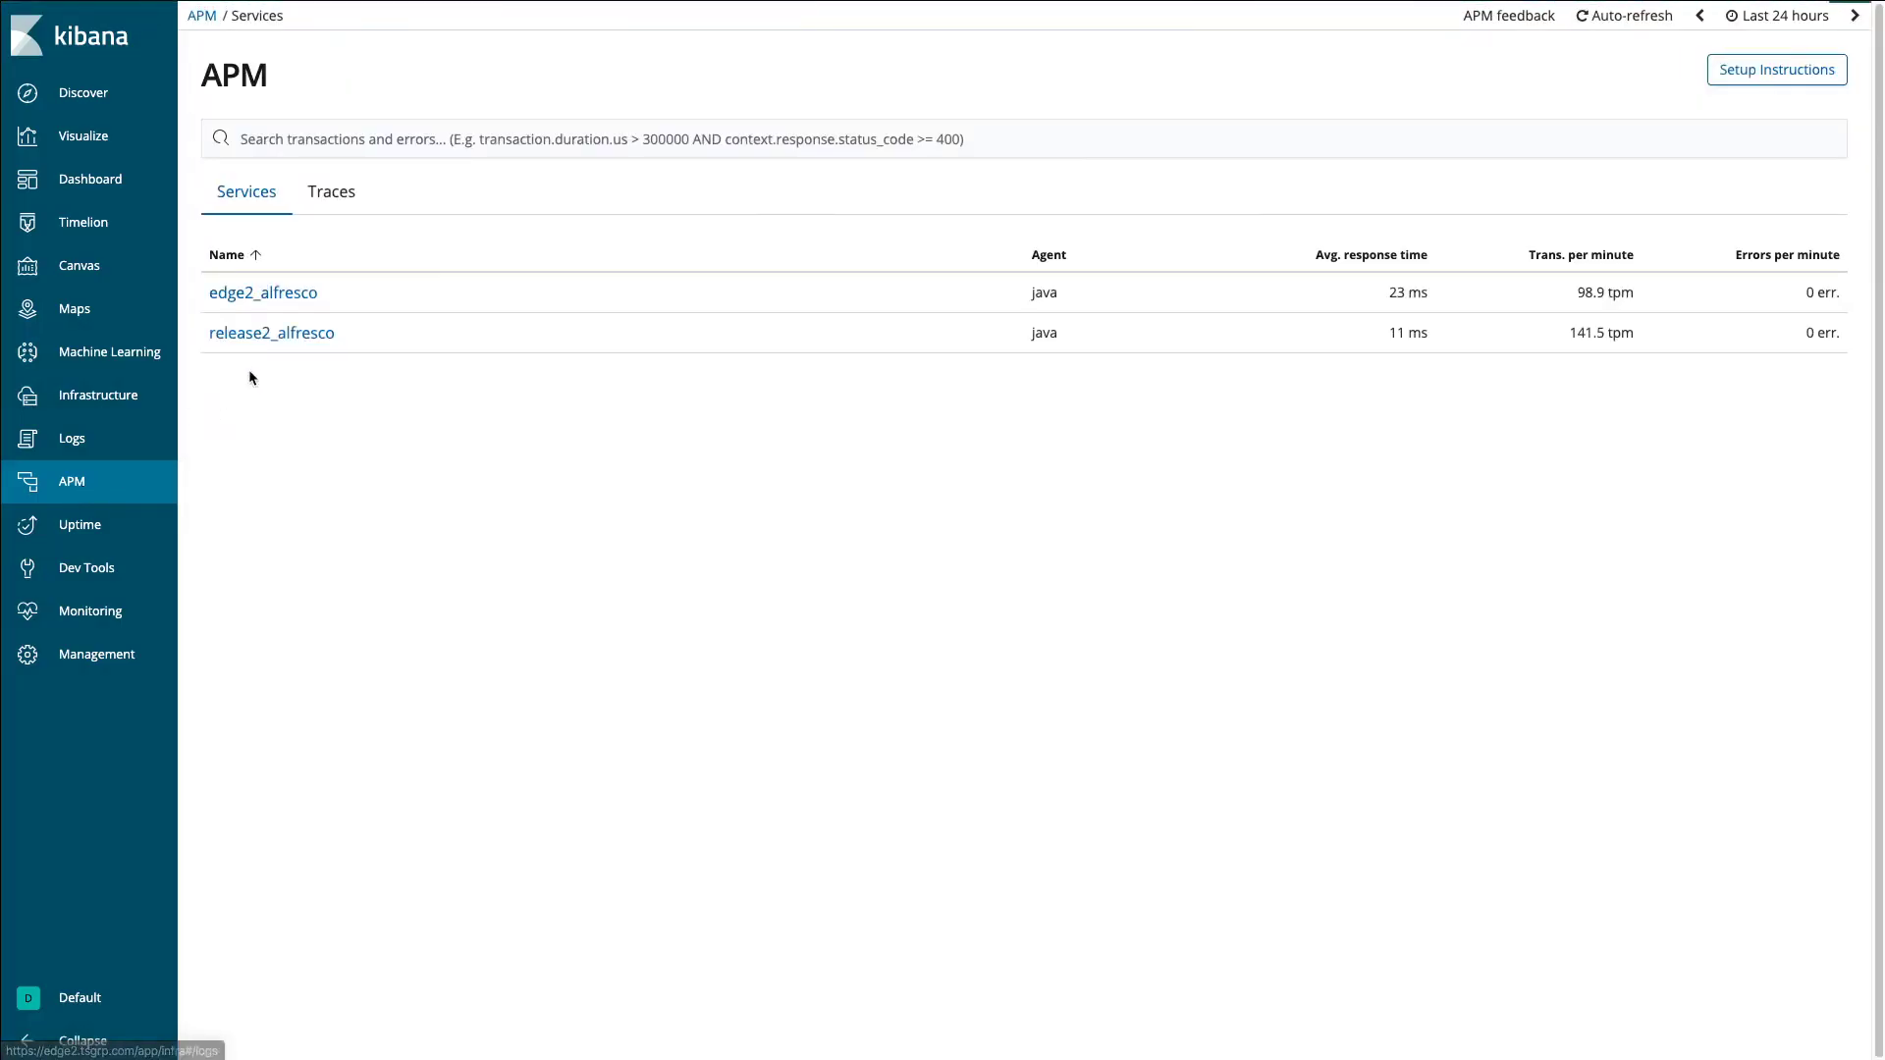
# Open the edge2_alfresco service's transactions overview in APM
pyautogui.click(262, 291)
pyautogui.moveTo(493, 478)
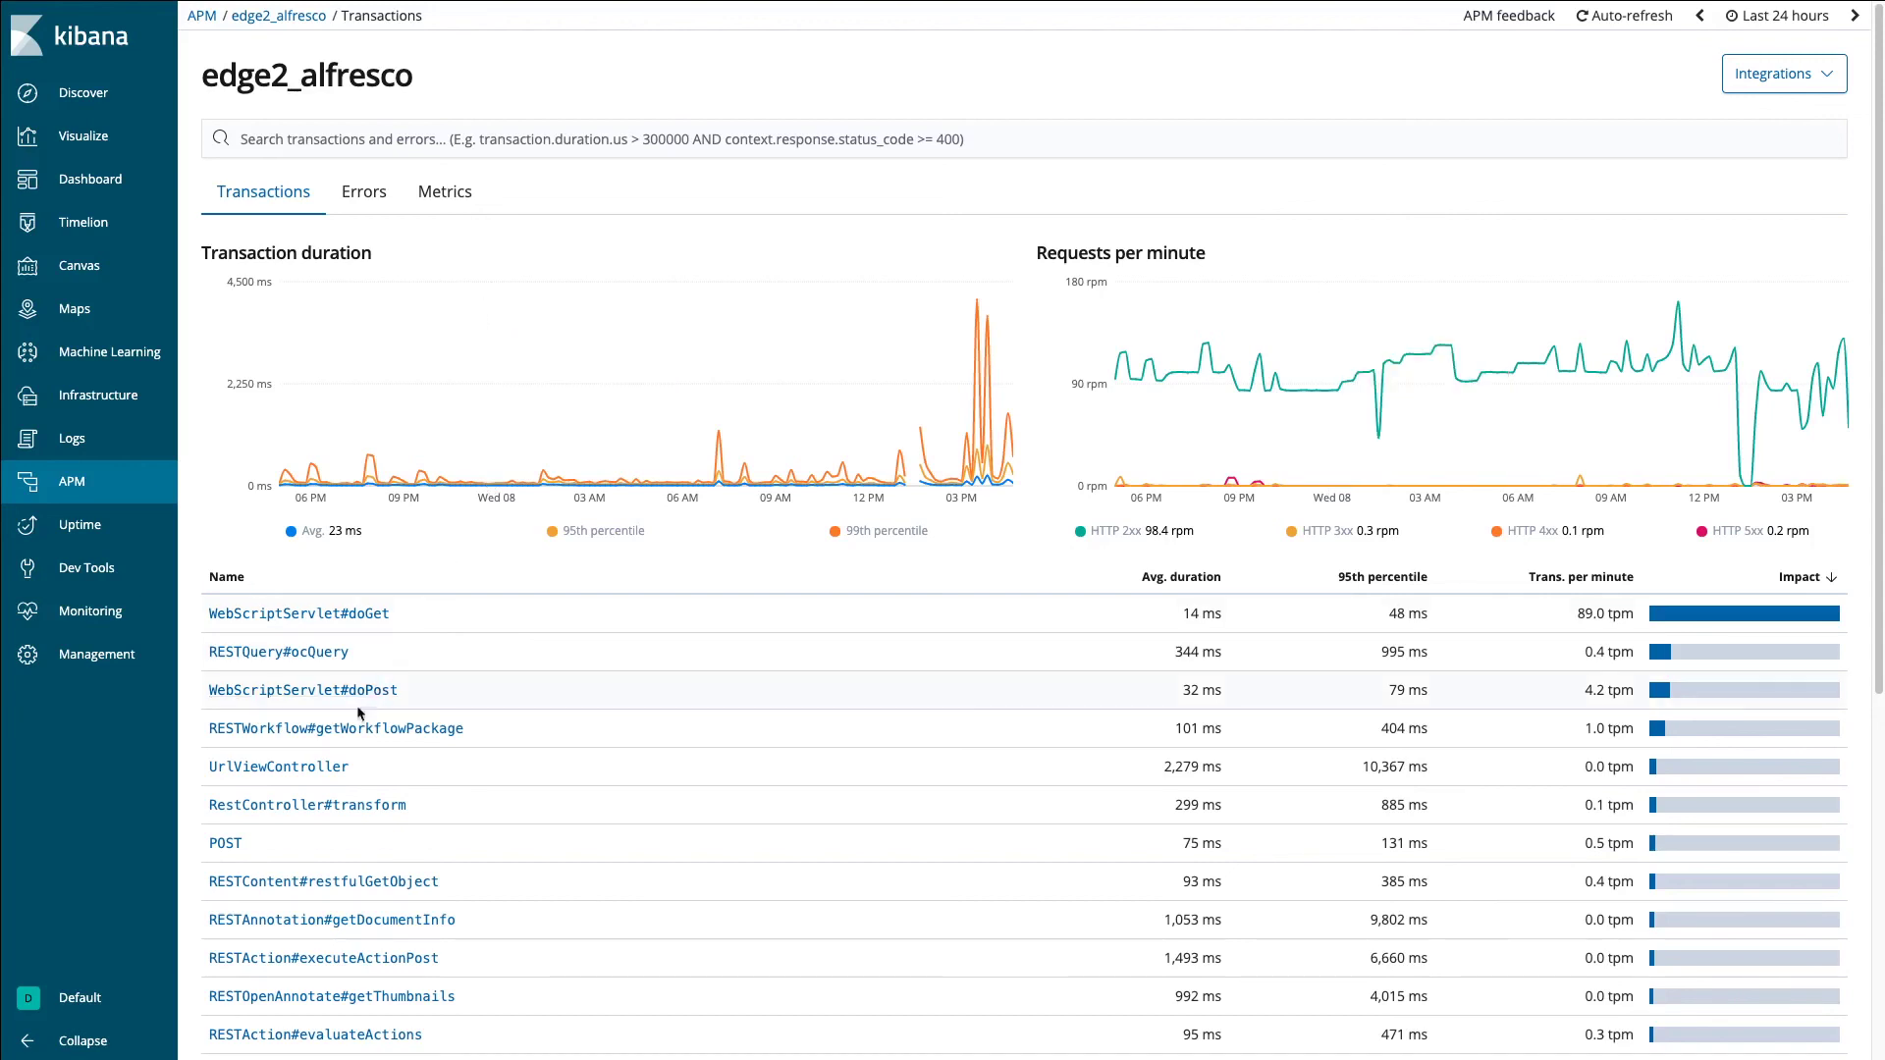
# Open the RESTQuery#ocQuery transaction and view its sample's Request and Response details
pyautogui.click(314, 652)
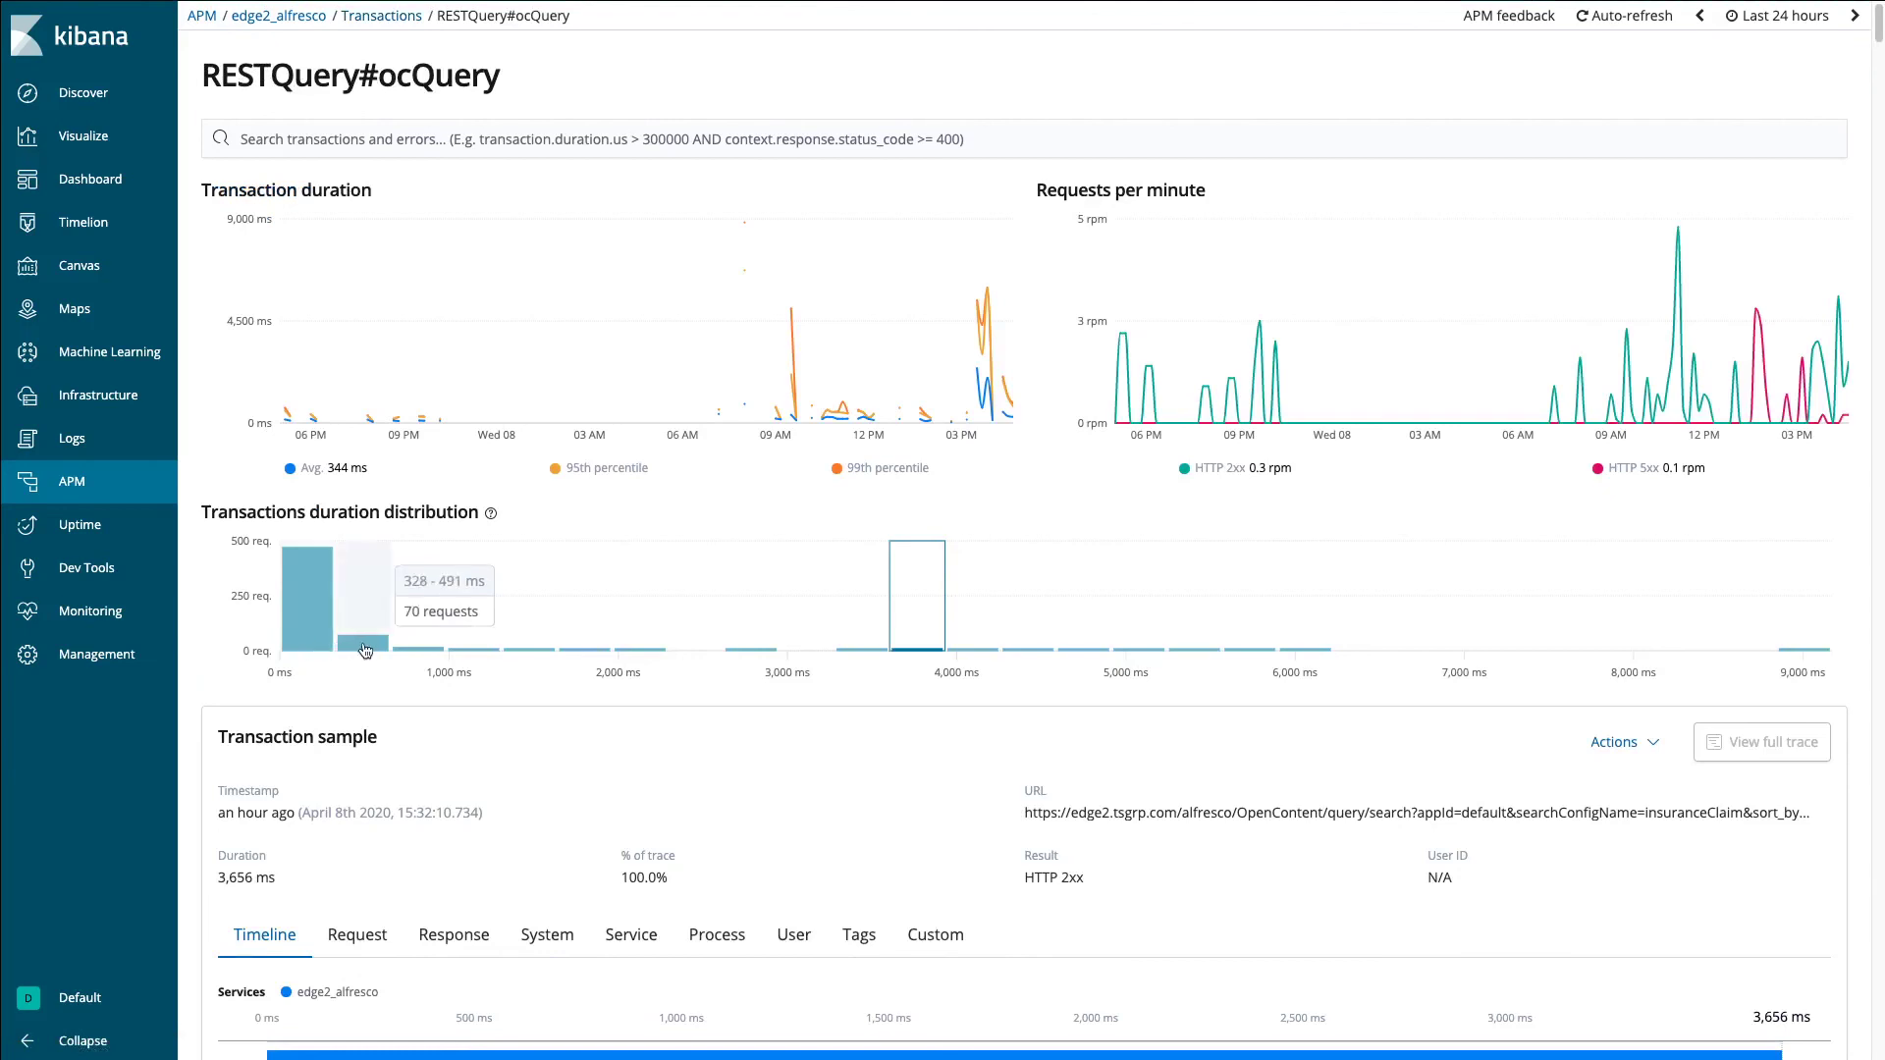
pyautogui.scroll(-3, 424, 649)
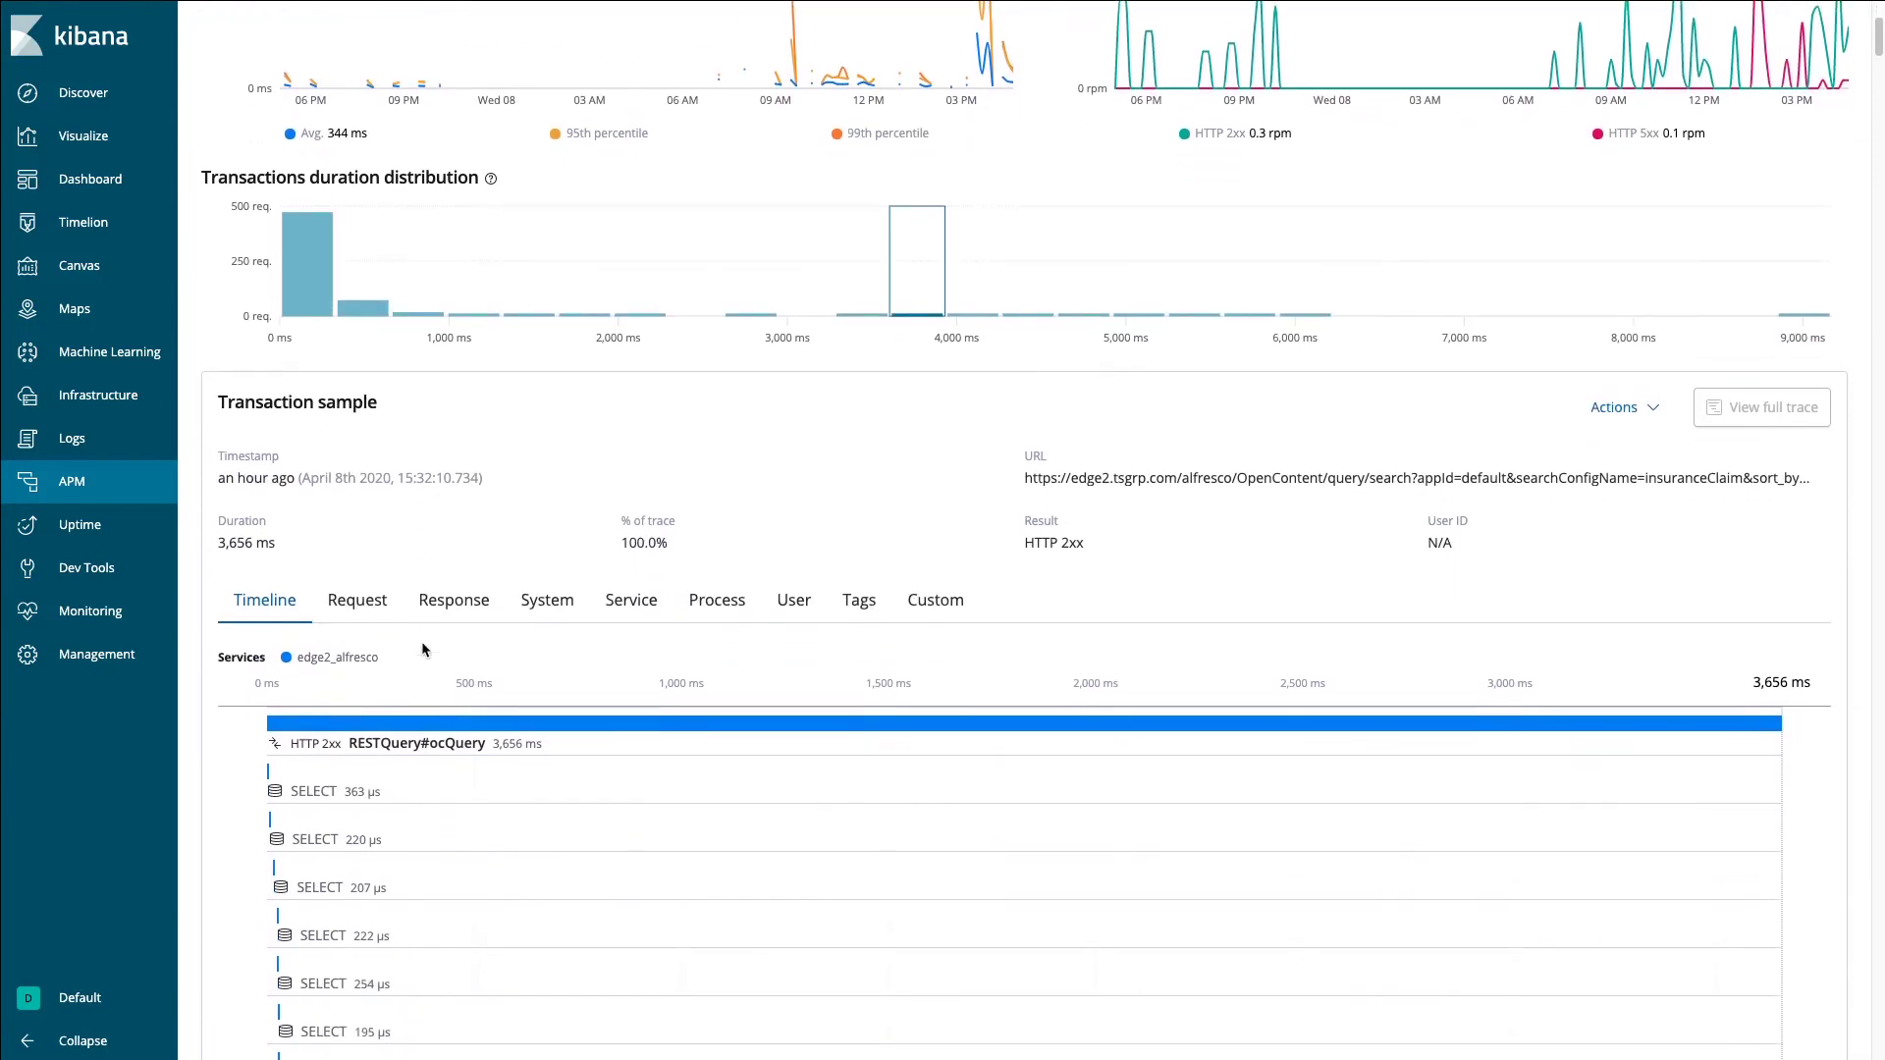
pyautogui.click(374, 611)
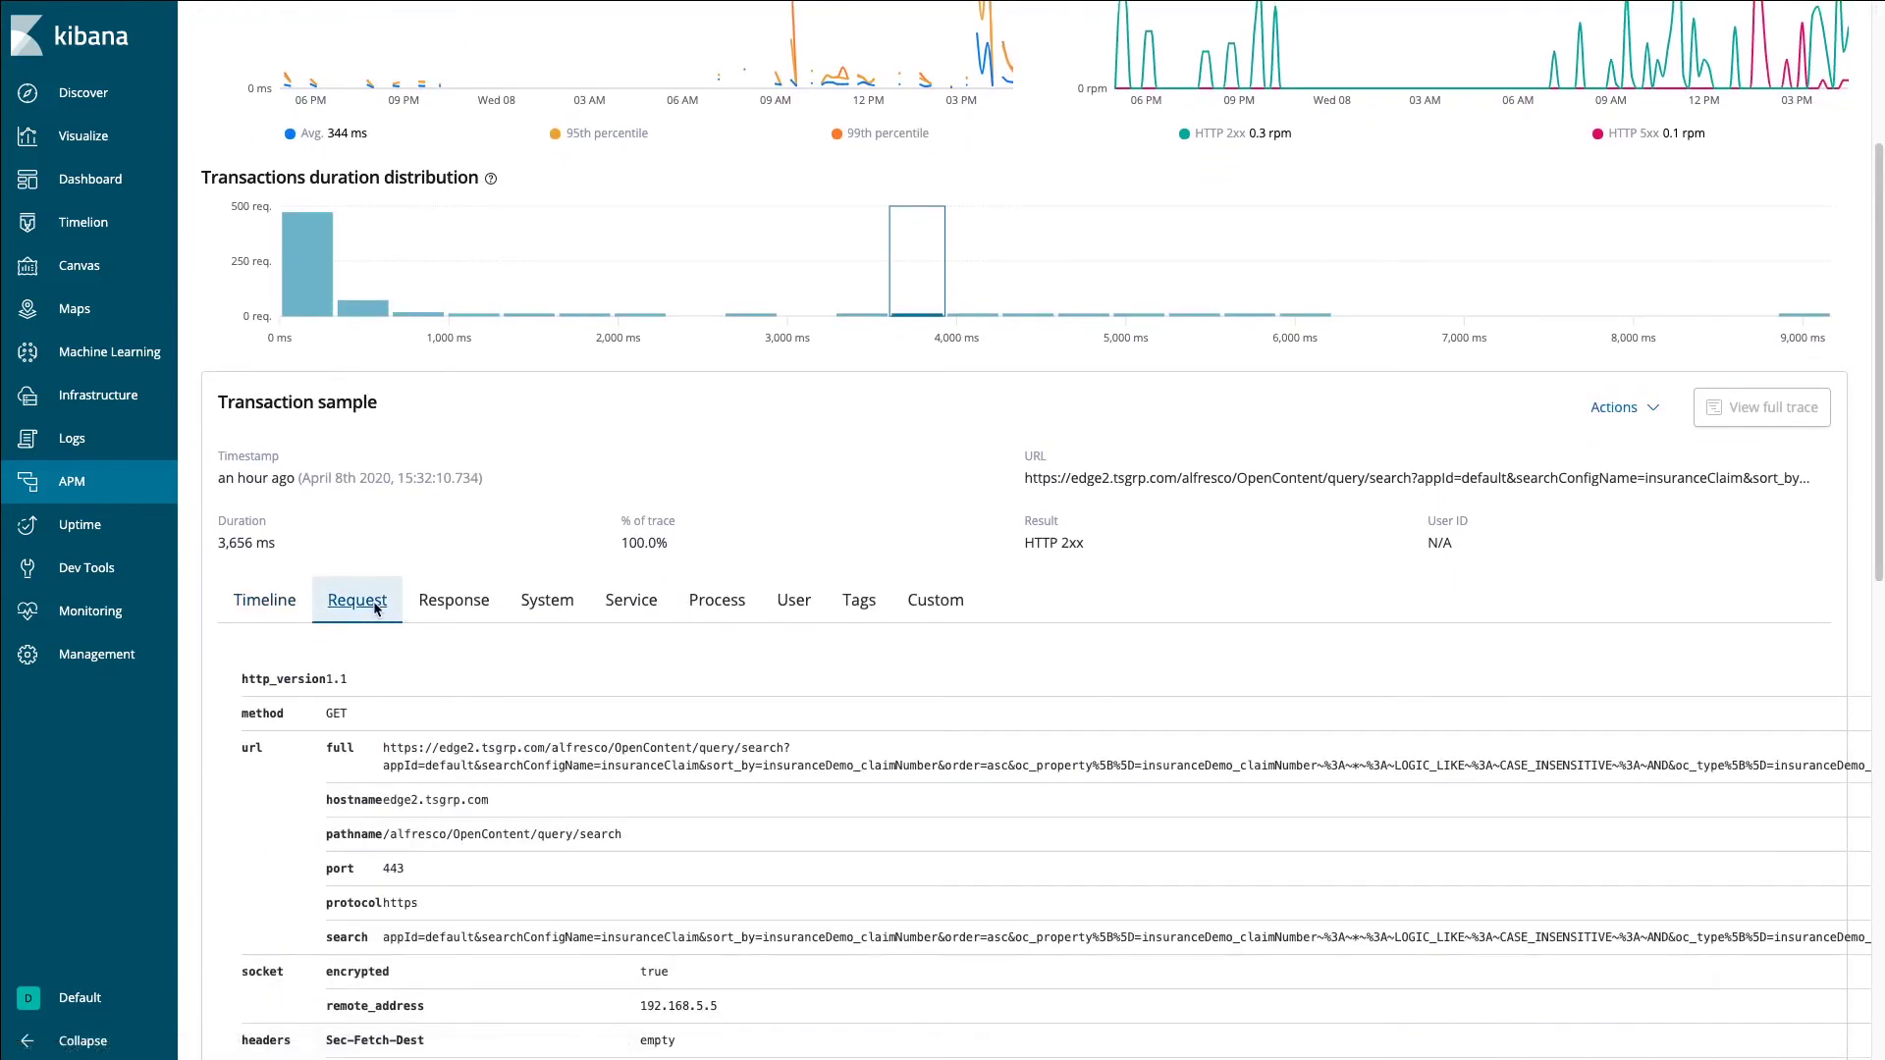
pyautogui.click(453, 608)
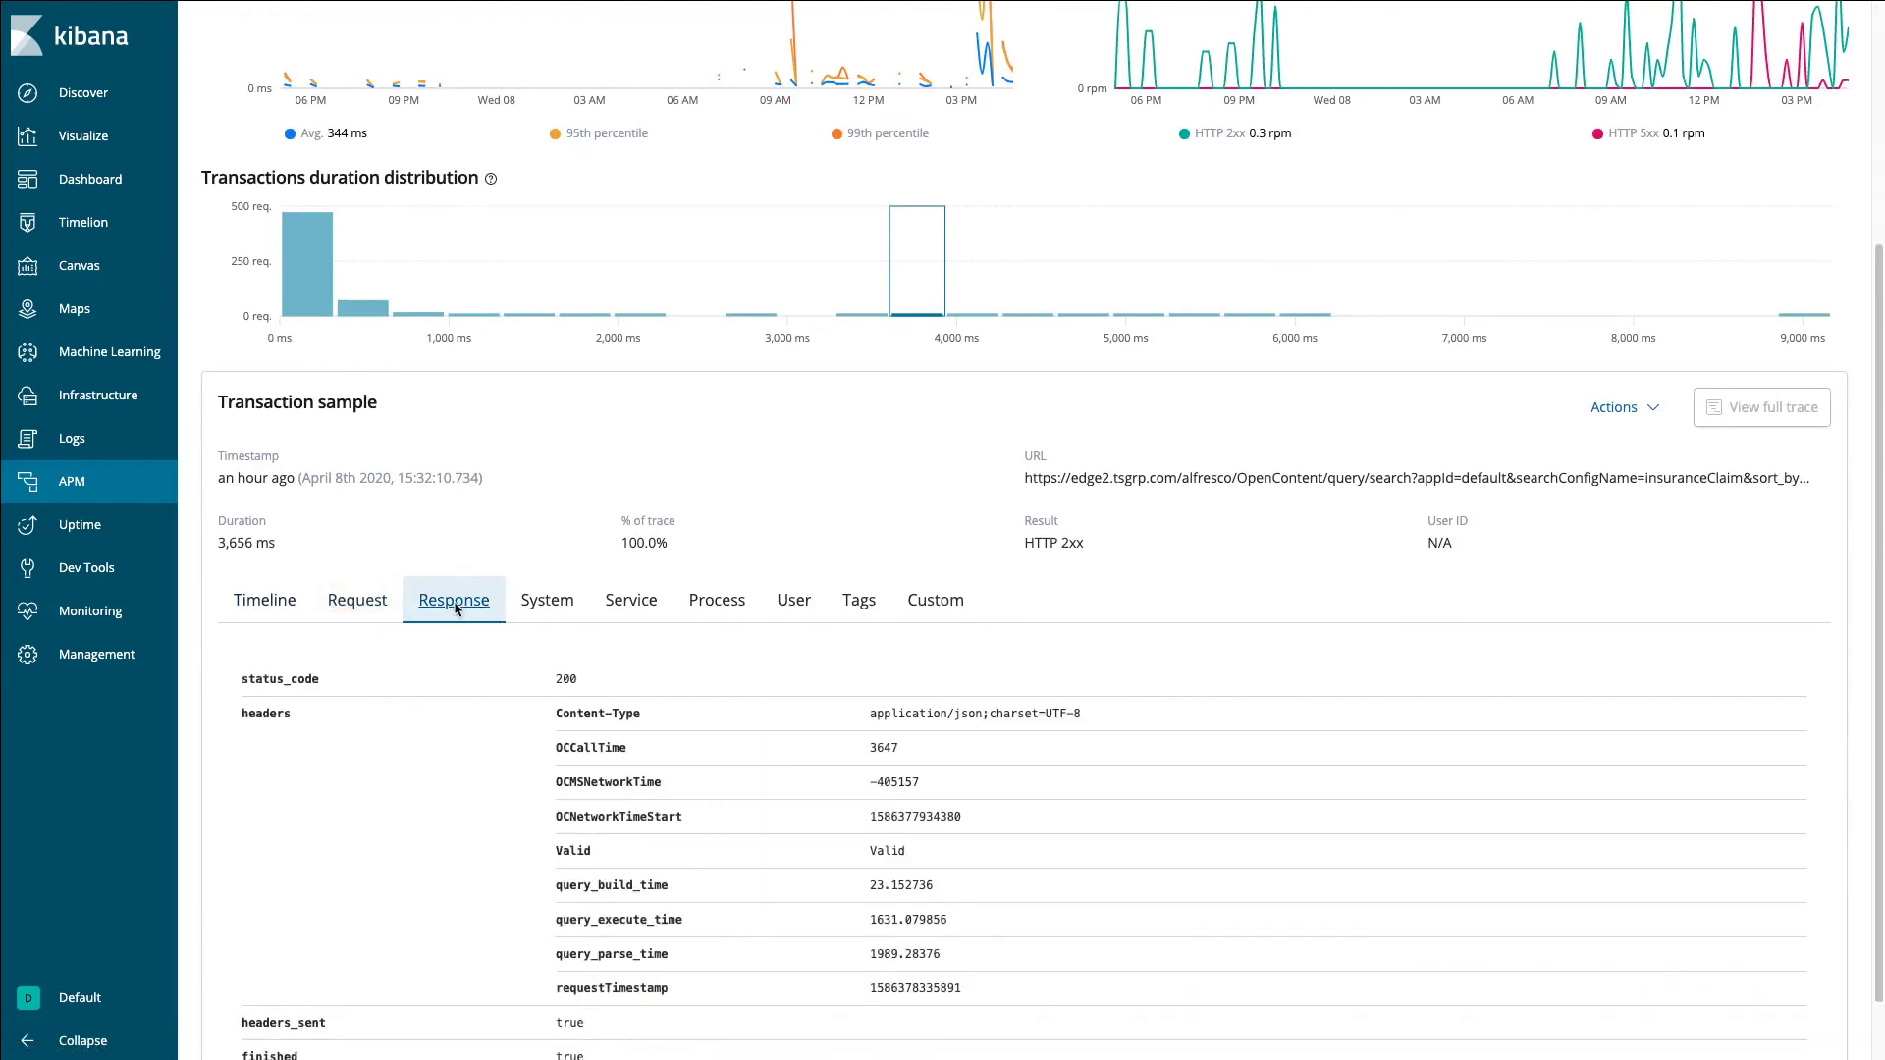
# Back on the trace Timeline, show details of the 859 ms SELECT span
pyautogui.click(276, 606)
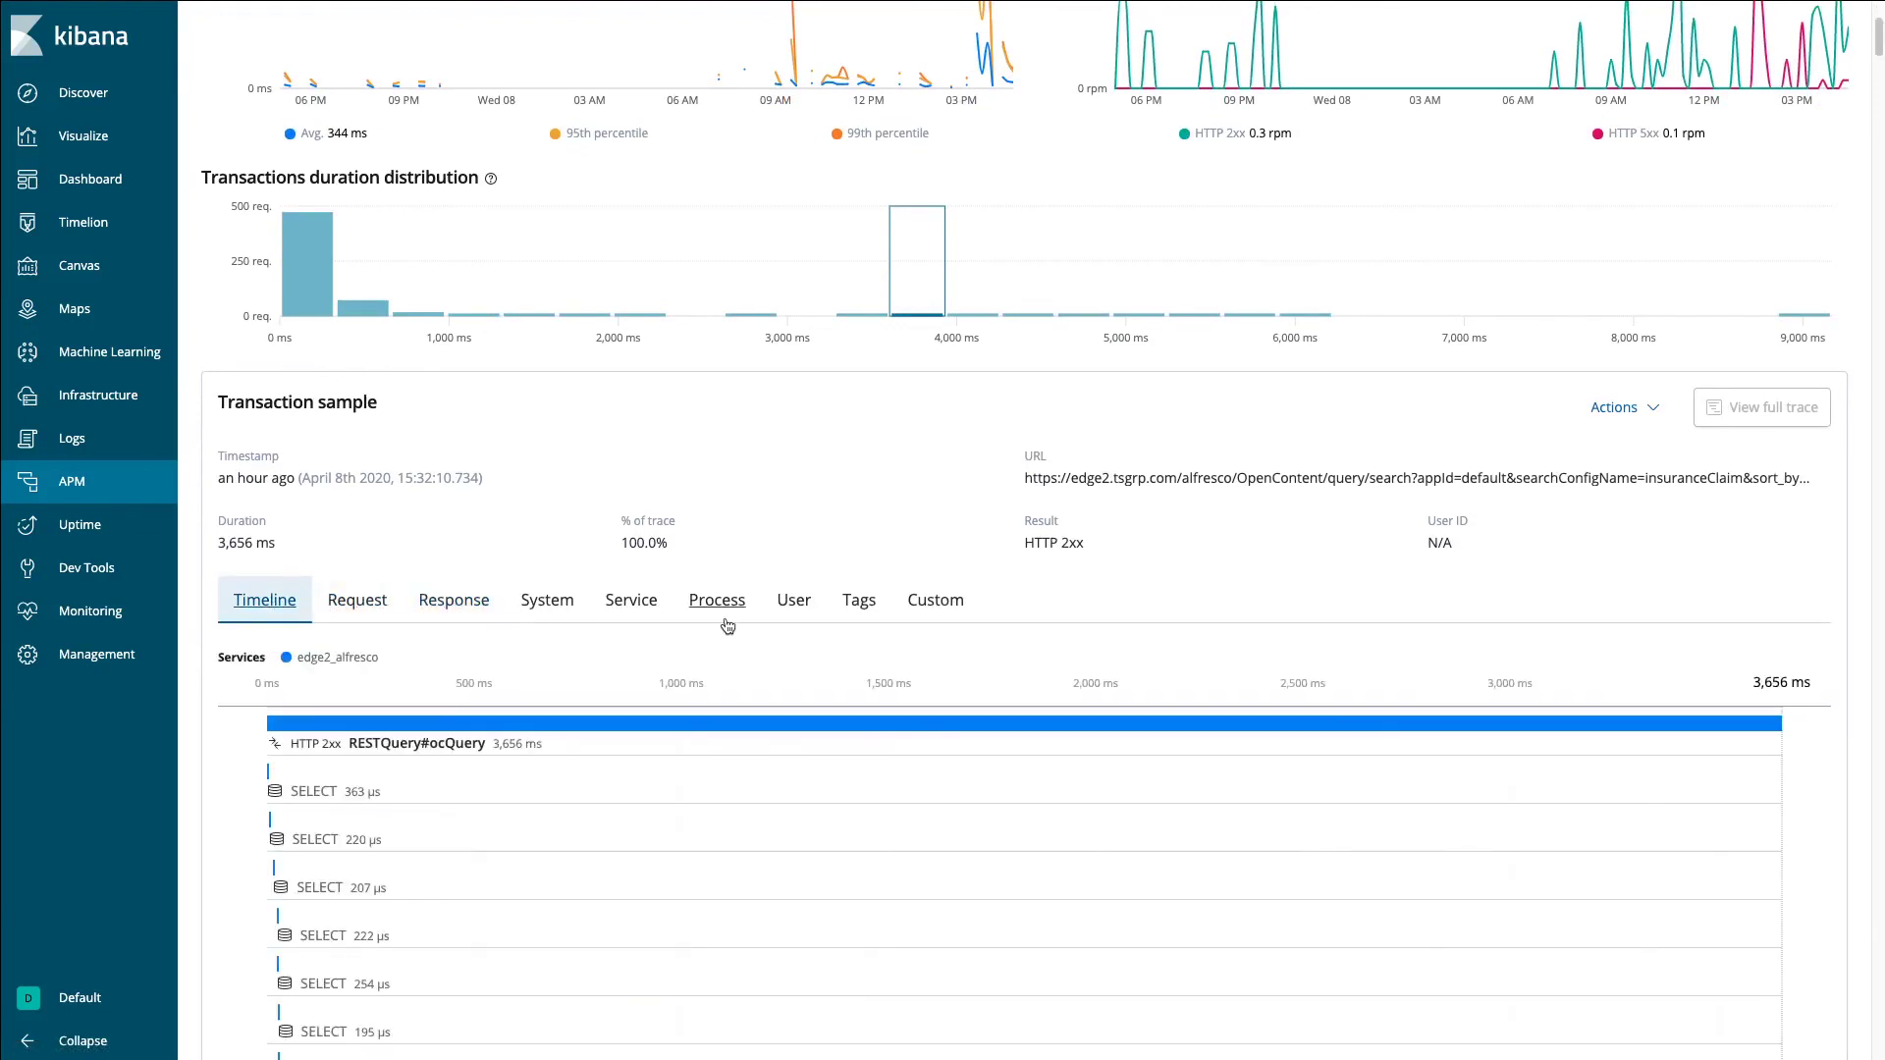
pyautogui.scroll(-5, 727, 626)
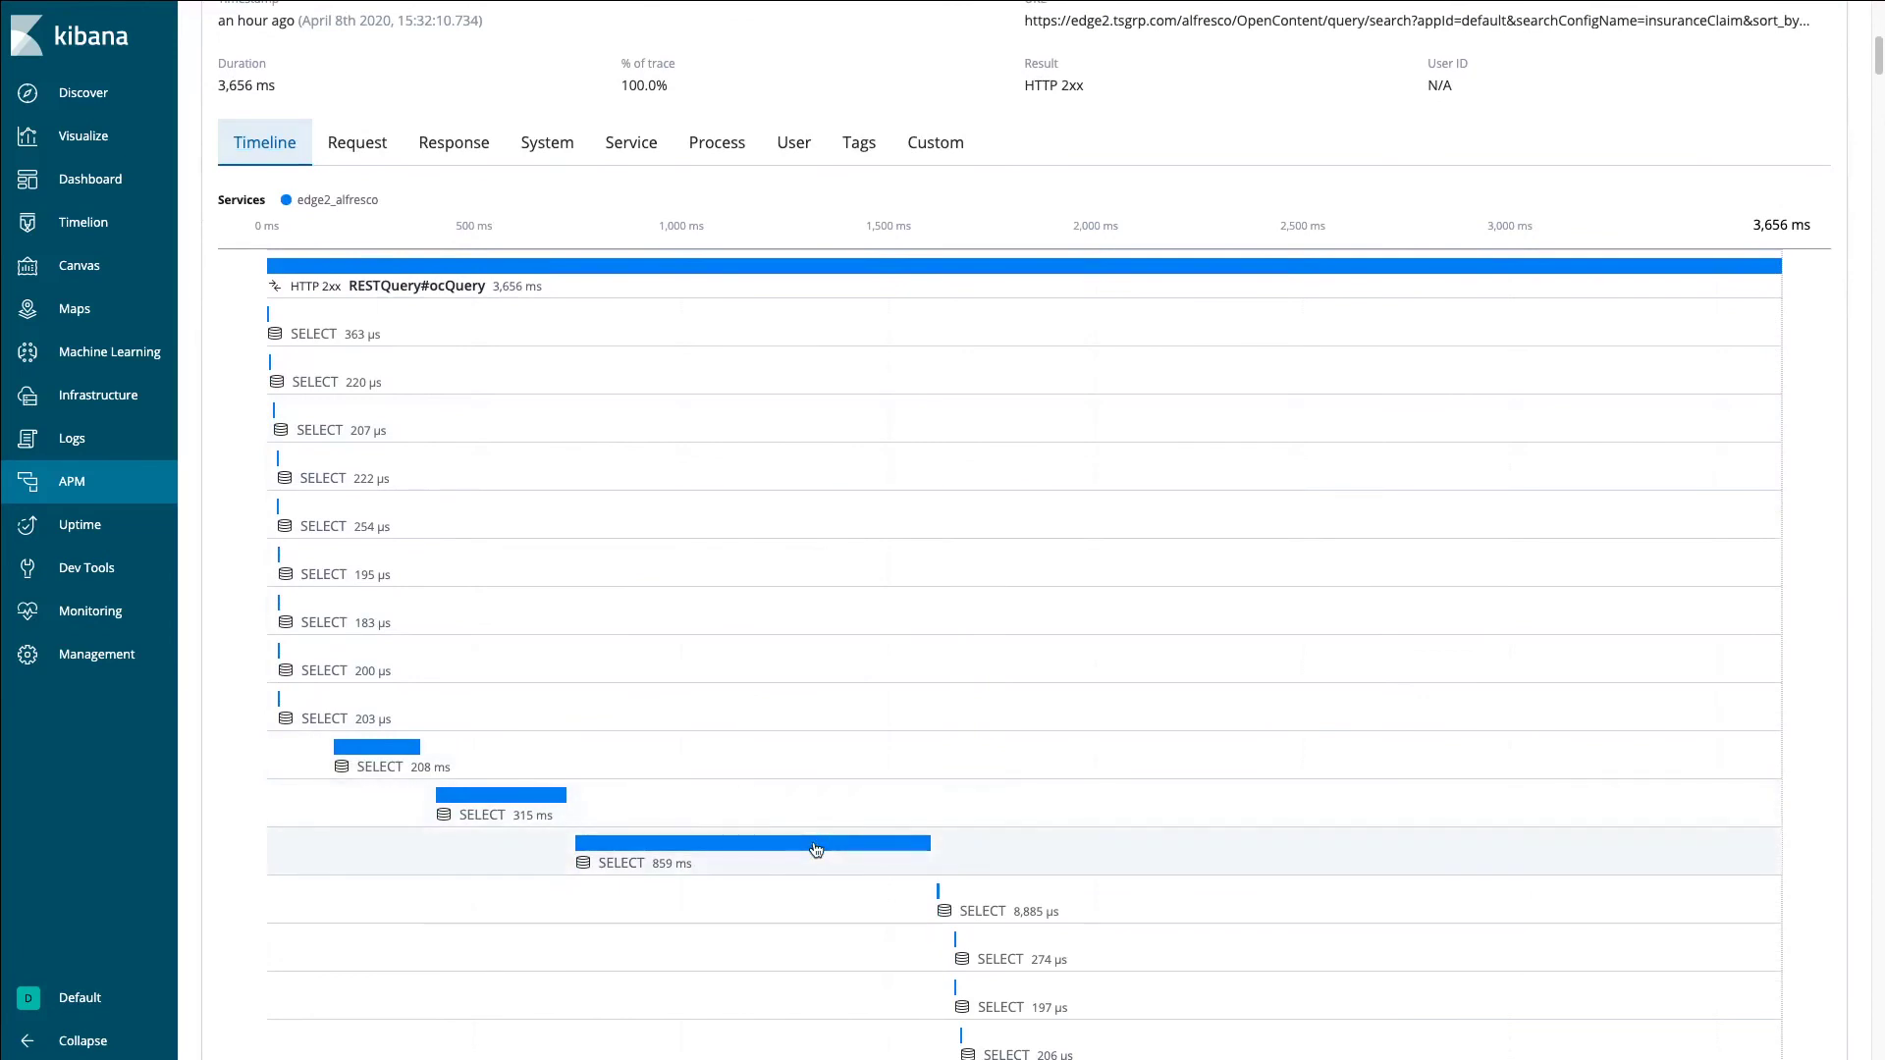
pyautogui.click(816, 848)
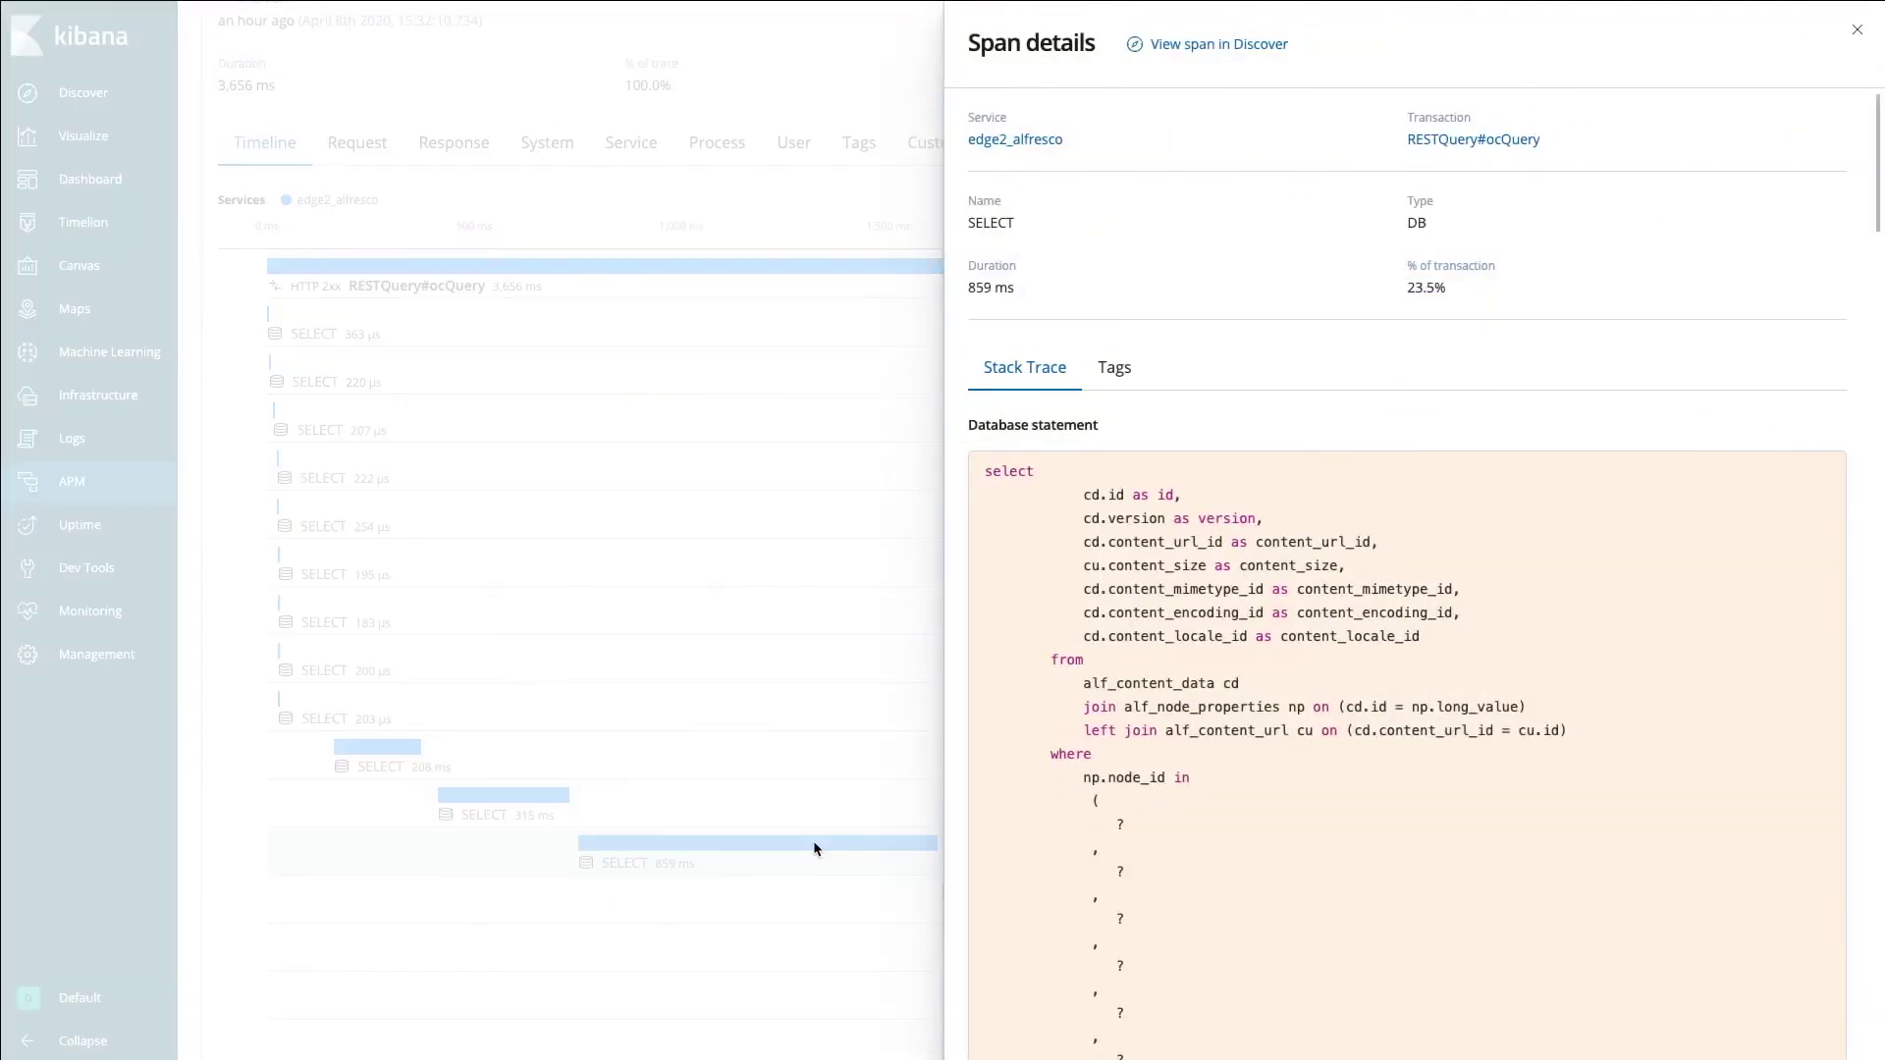